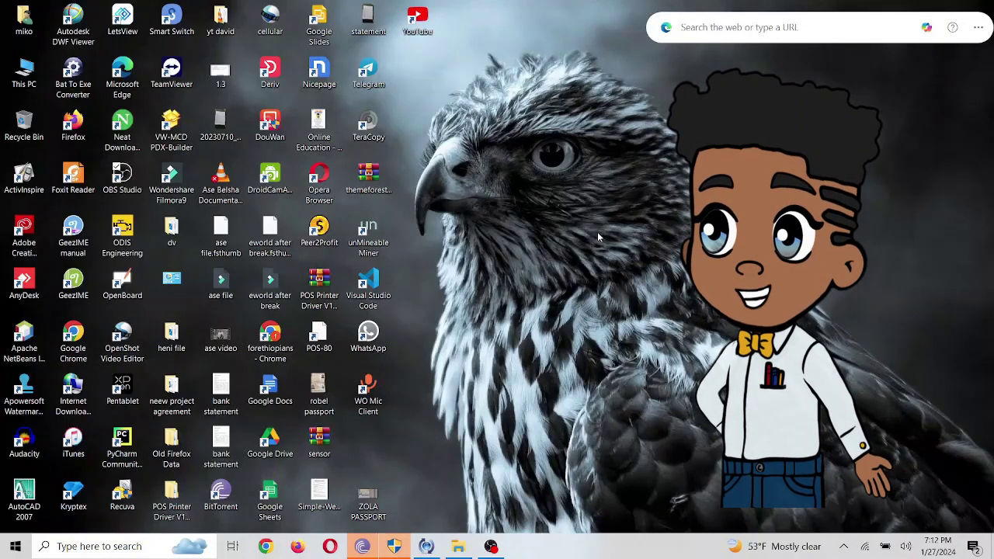
In Chrome, search Google for 'paypal supported countries list 2024' from the address-bar suggestions
left_click(266, 546)
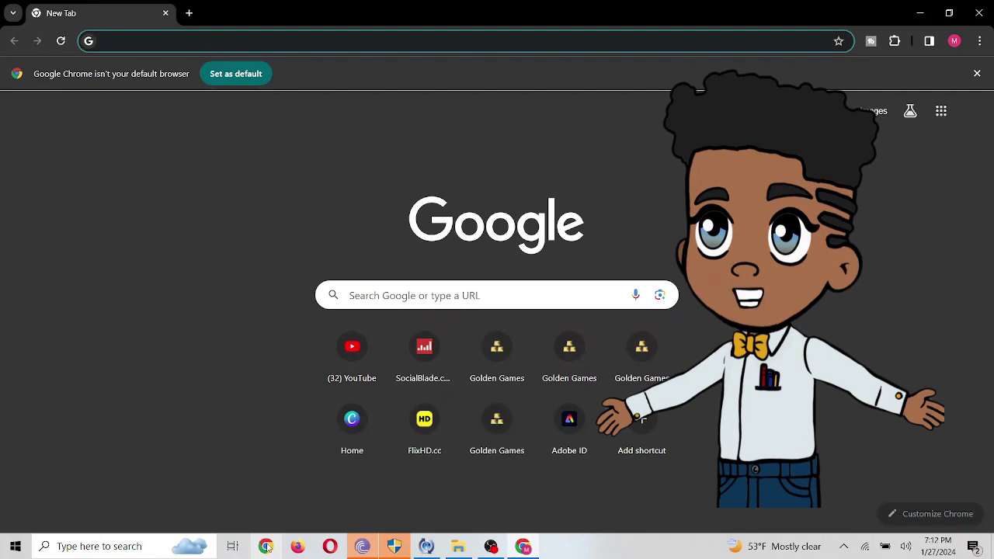
type("paypa")
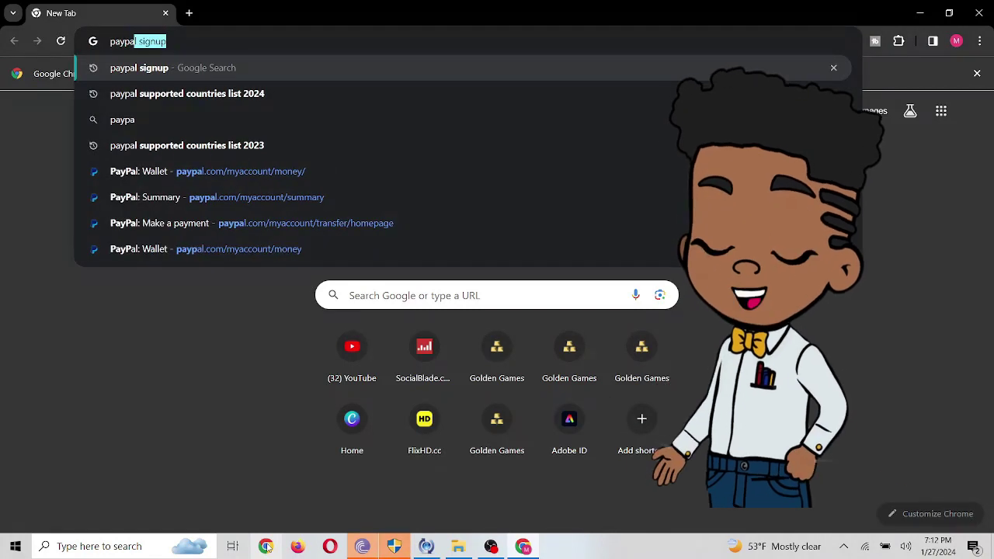
type("l")
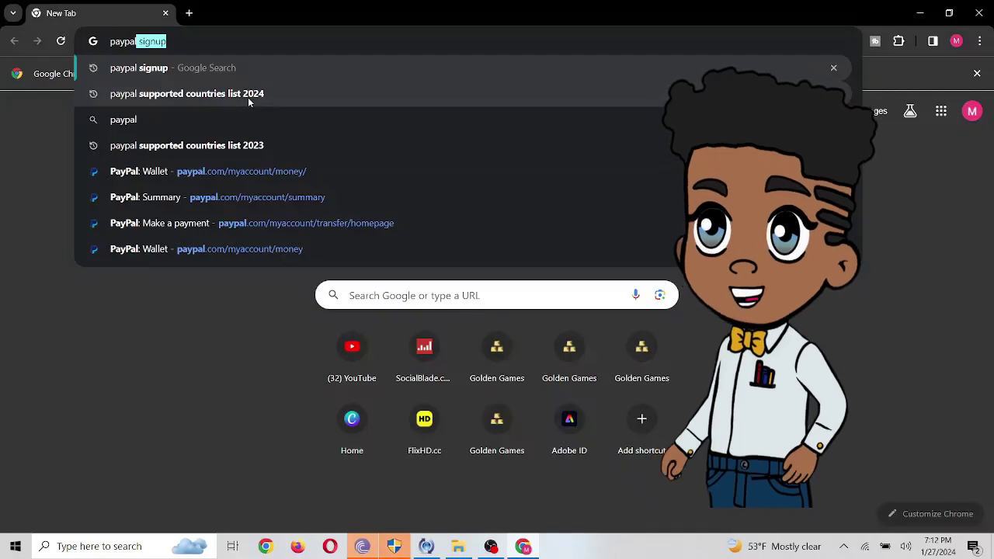
key("Down")
key("Return")
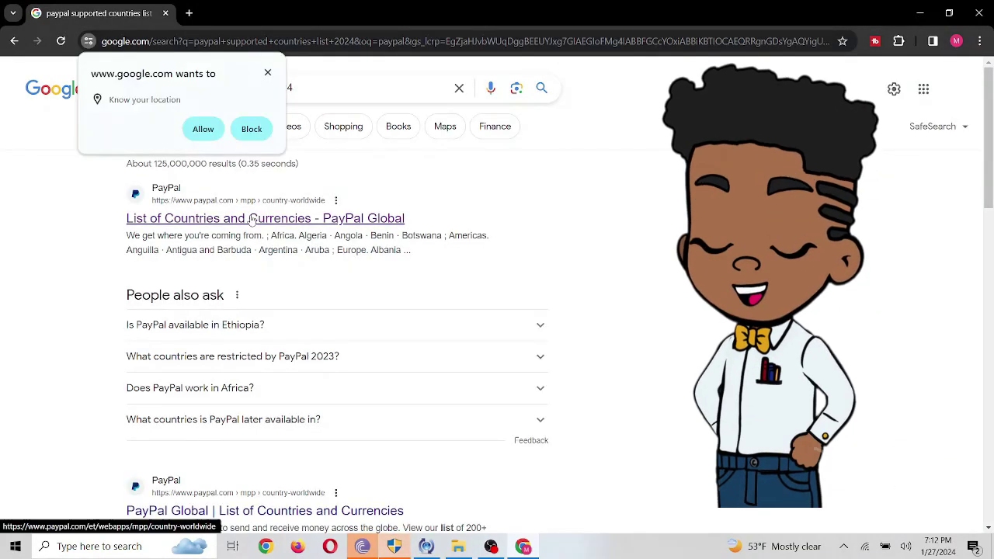
Open PayPal's List of Countries and Currencies, scroll through the regions, then start a new tab
left_click(251, 218)
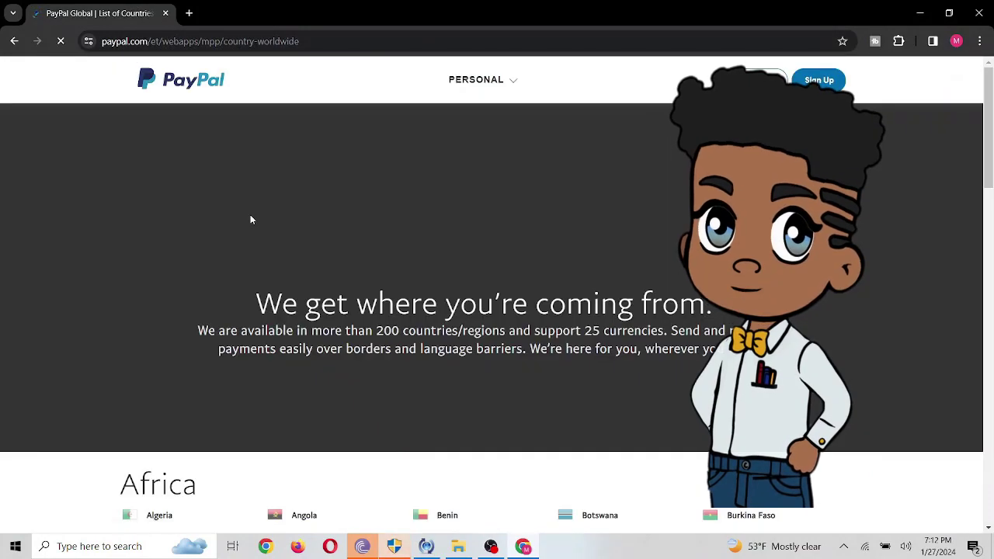
scroll(255, 284, "down", 15)
scroll(259, 289, "down", 4)
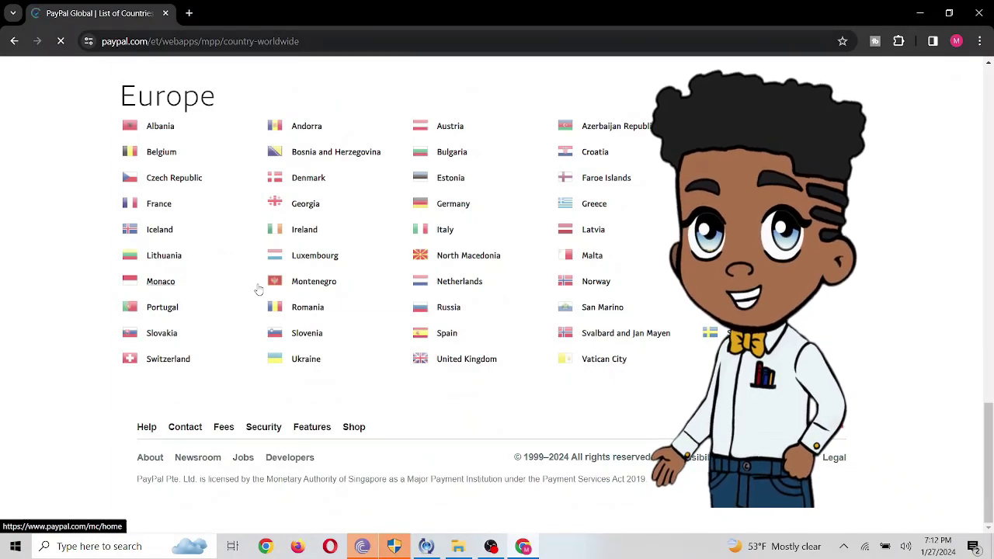
scroll(255, 180, "up", 12)
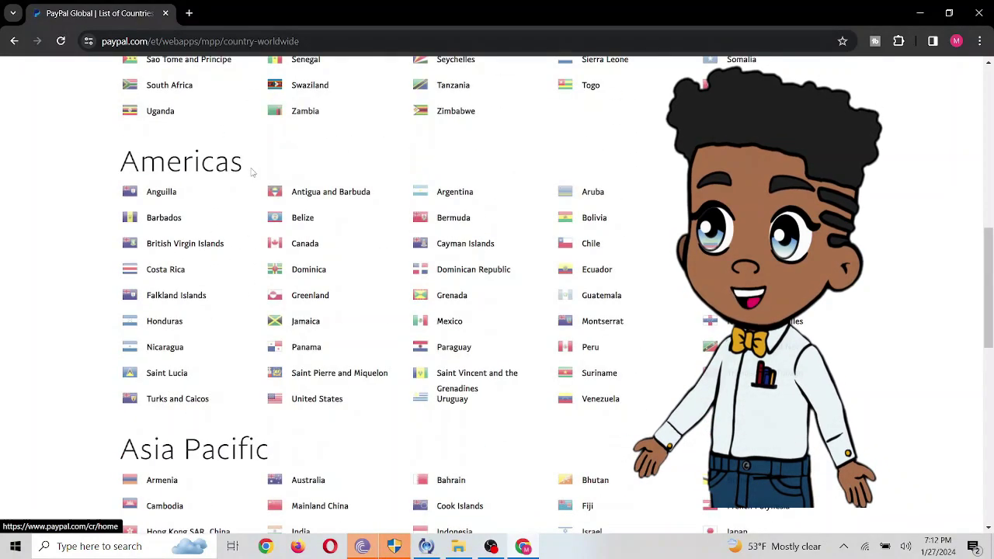
scroll(252, 172, "up", 1)
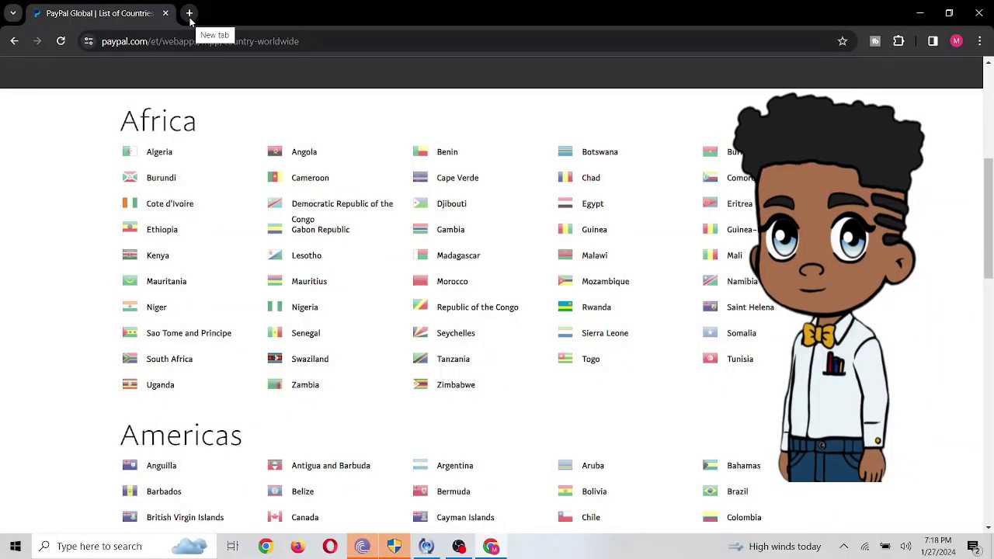
left_click(190, 17)
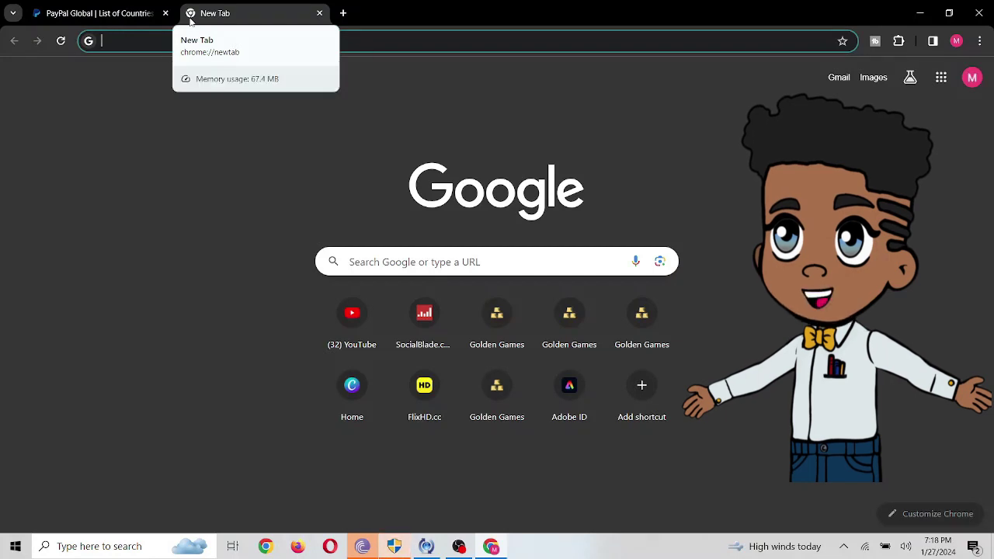
Search Google for 'paypal signup' and open PayPal's Sign Up page
type("paypal")
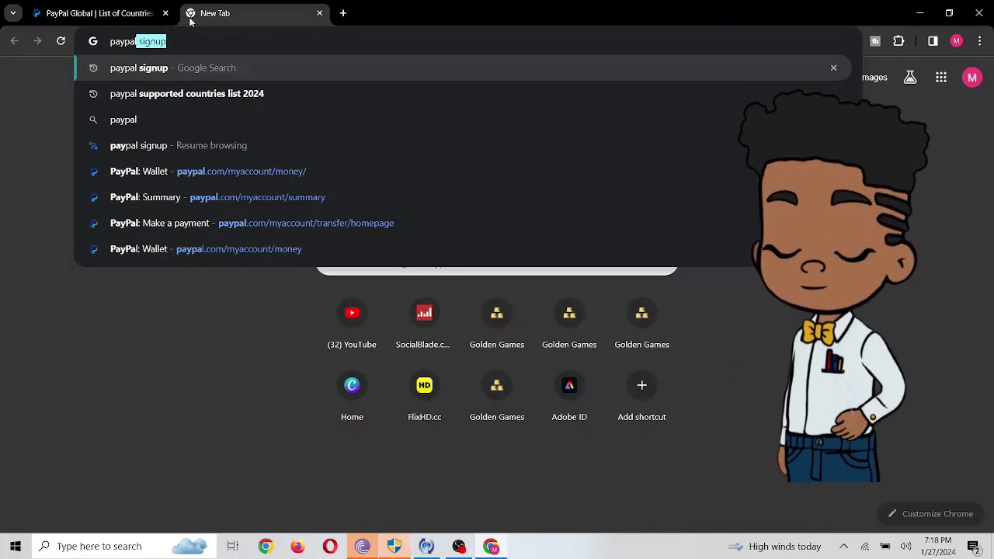
type(" signup")
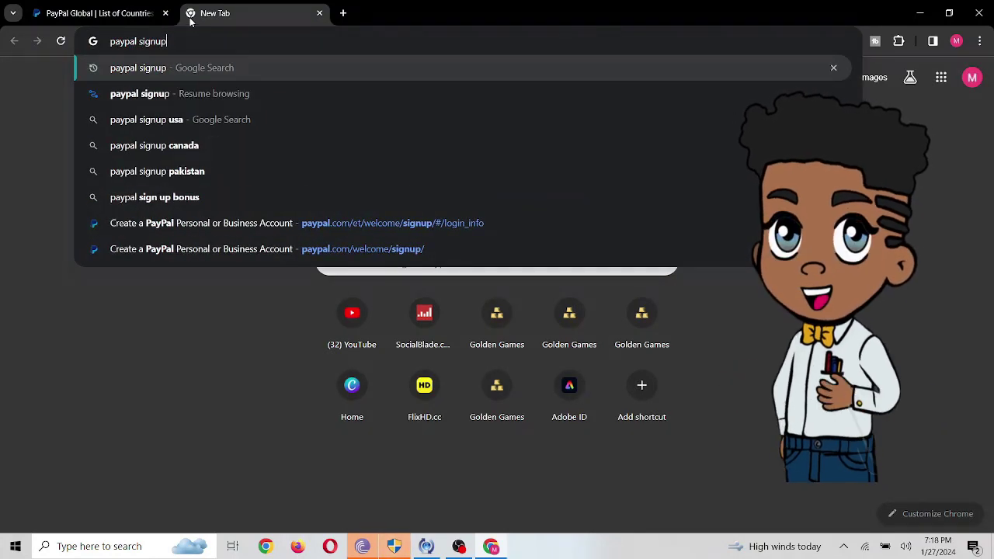
key("Return")
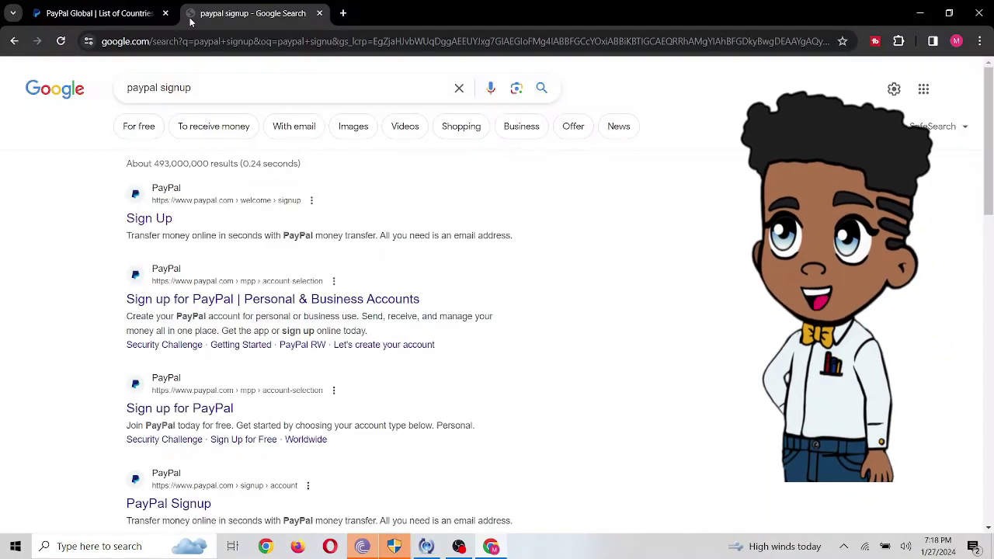
left_click(155, 220)
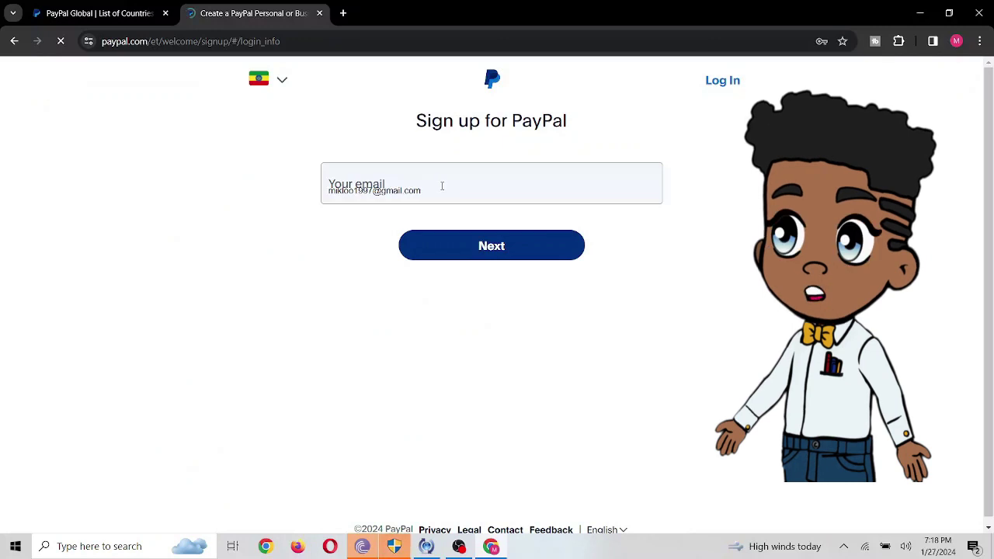
Replace the prefilled email with the new account's email address and continue
left_click(442, 186)
left_click_drag(459, 190, 290, 173)
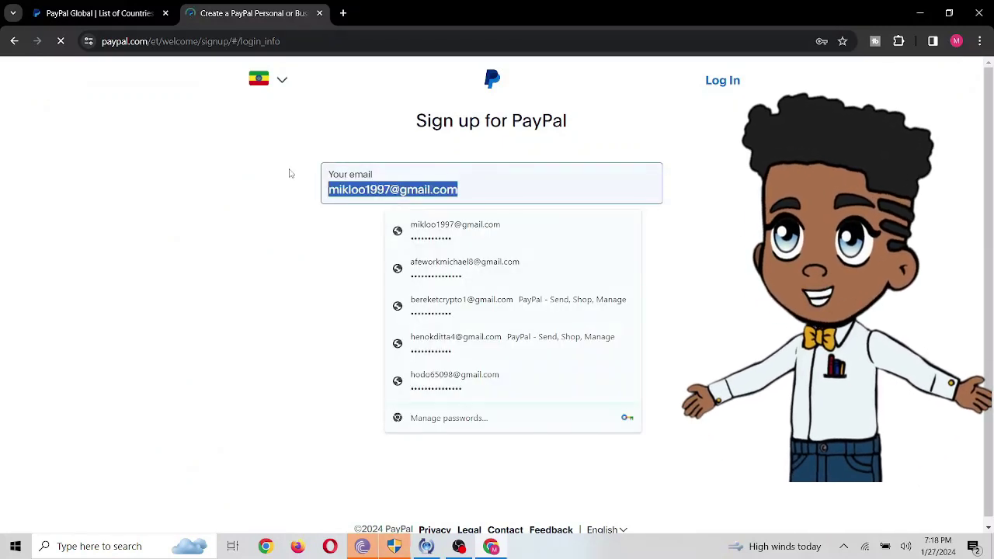
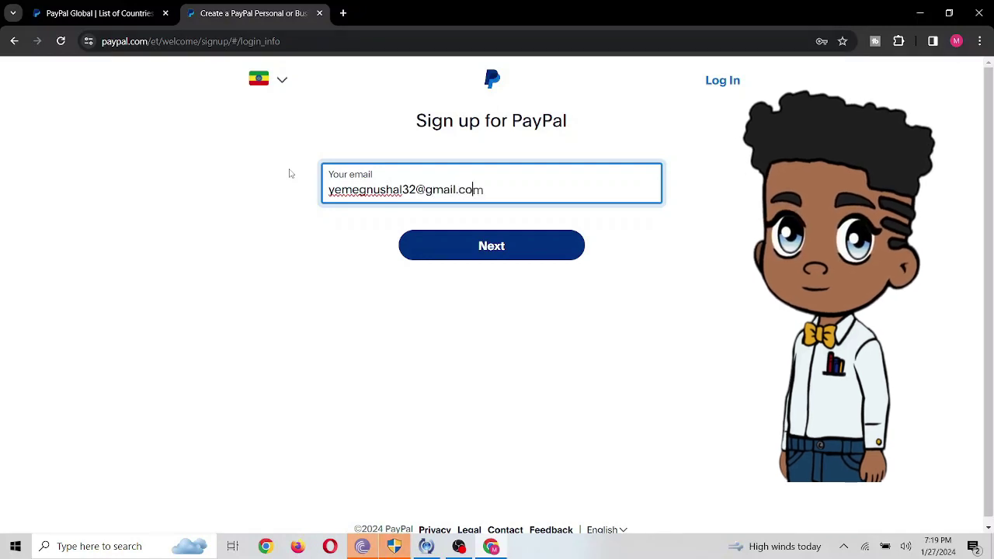
left_click(460, 249)
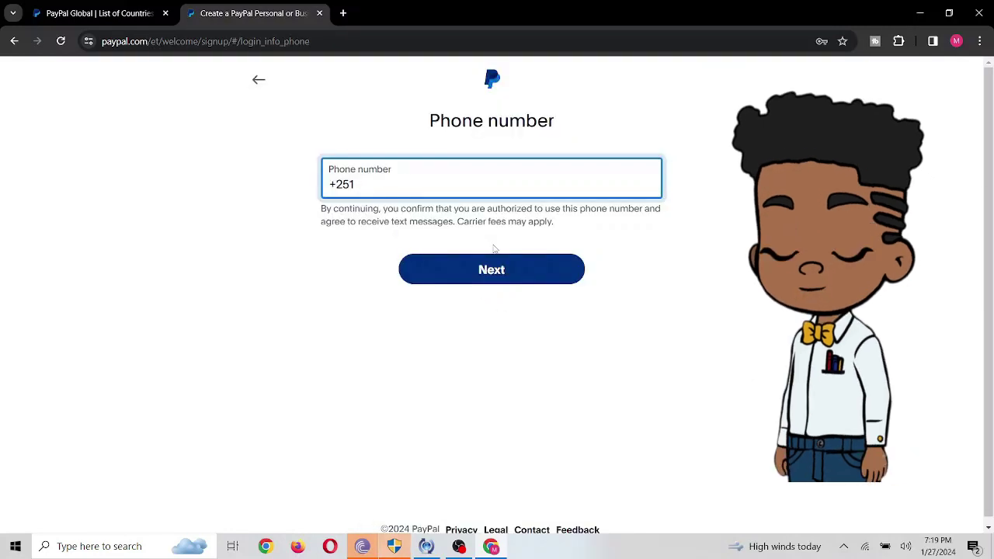
Enter the phone number after +251, then type the six-digit verification code texted to it
type("1997")
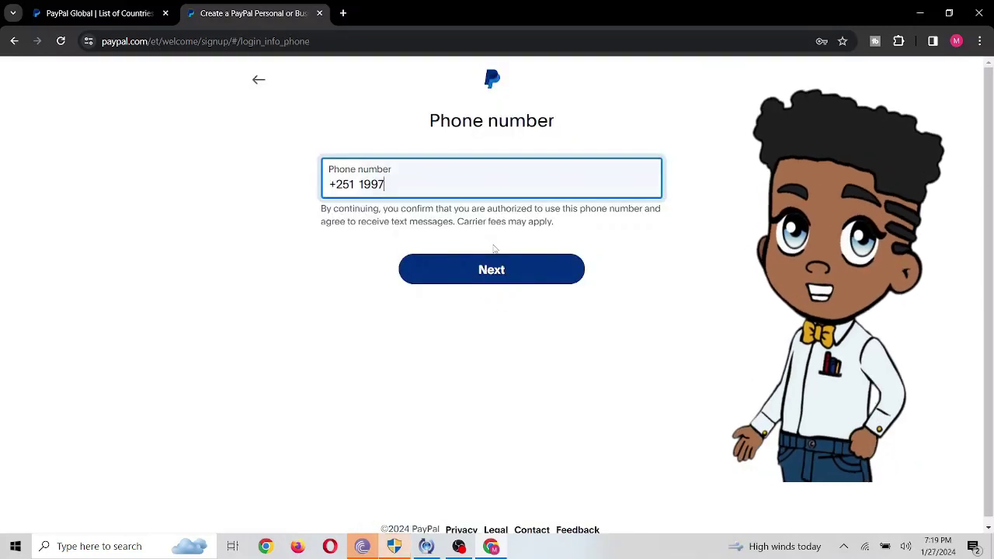
key("BackSpace")
key("BackSpace")
key("BackSpace")
key("BackSpace")
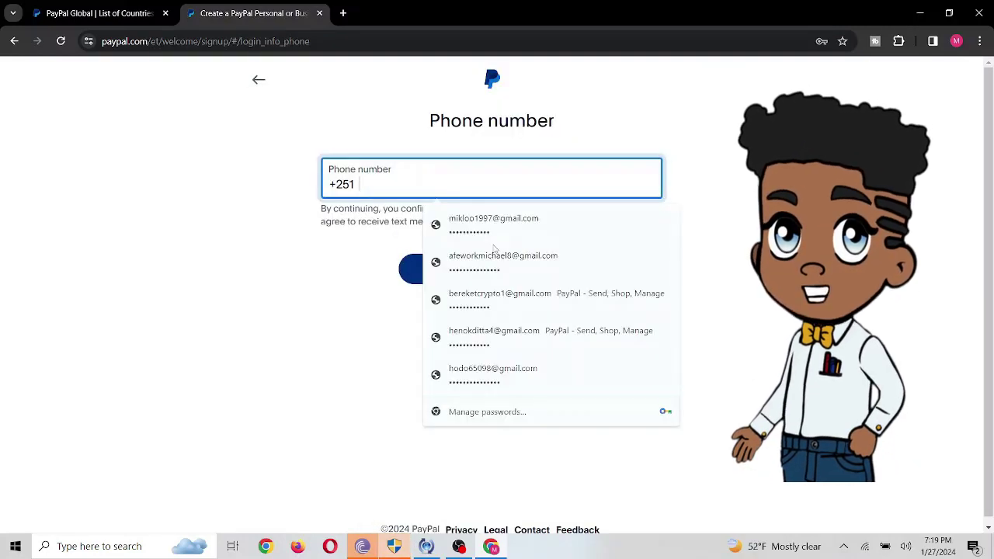
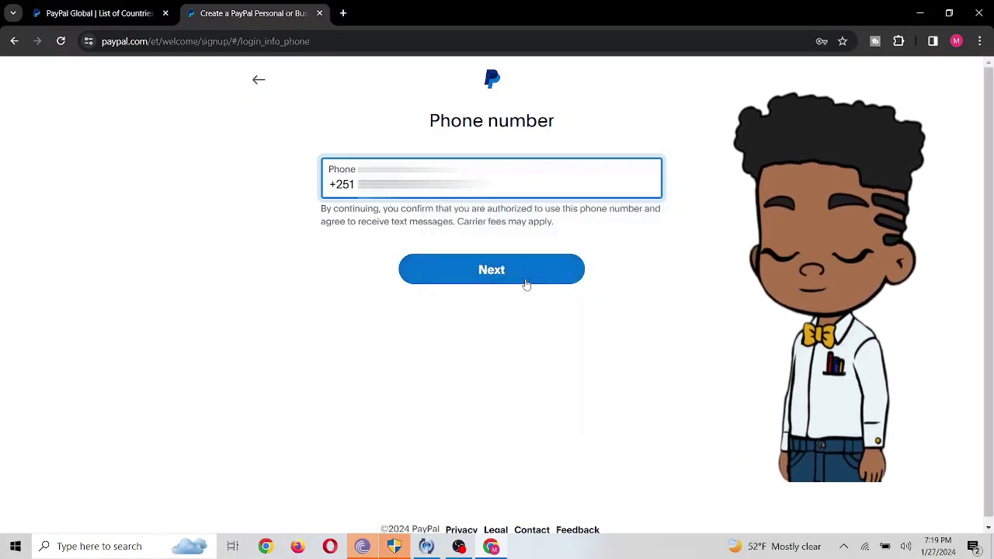
left_click(506, 280)
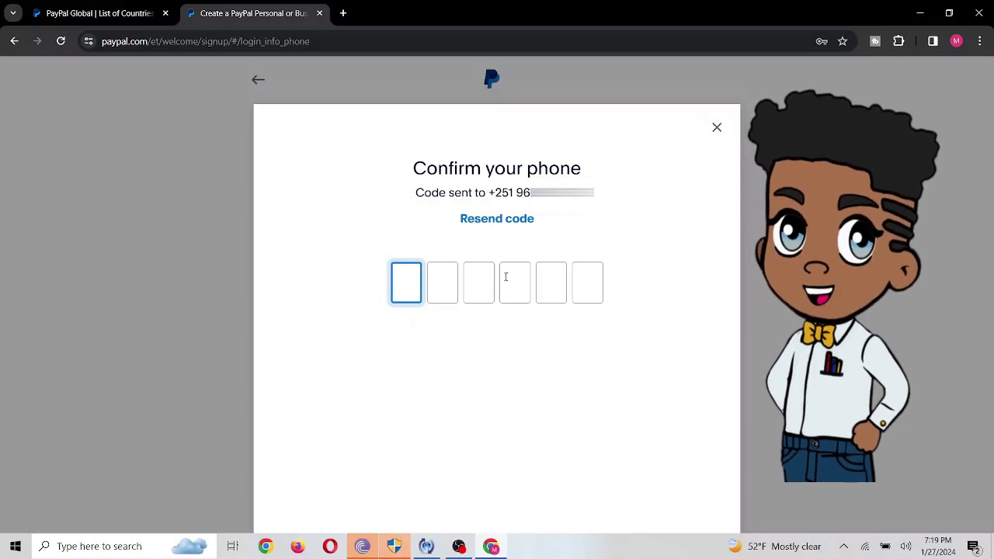
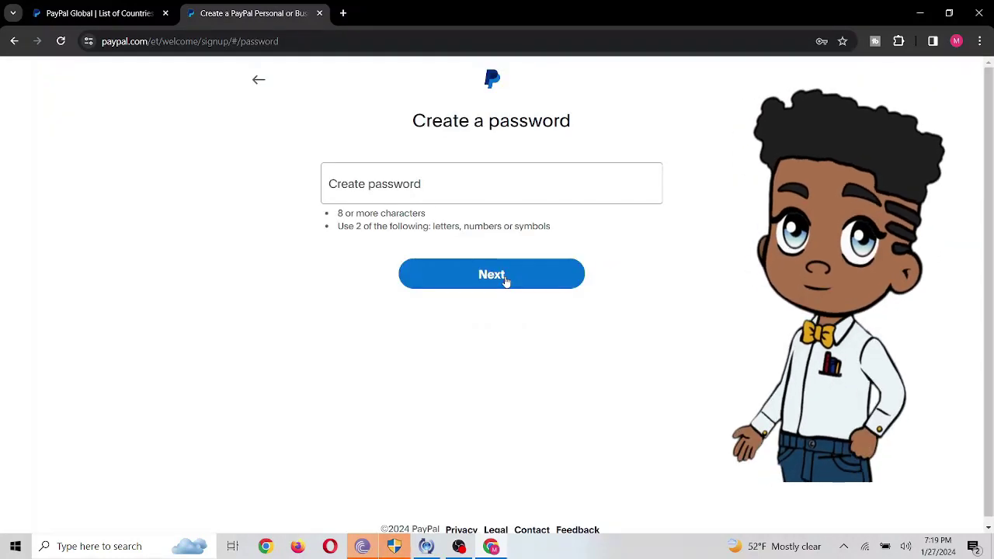
Enter a new account password meeting both requirements and continue to personal info
left_click(394, 181)
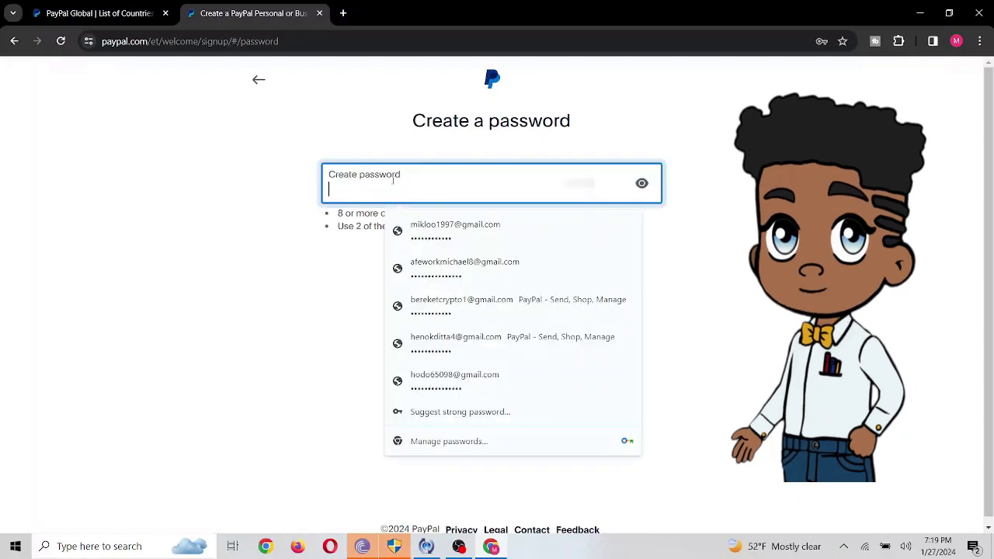
type("••")
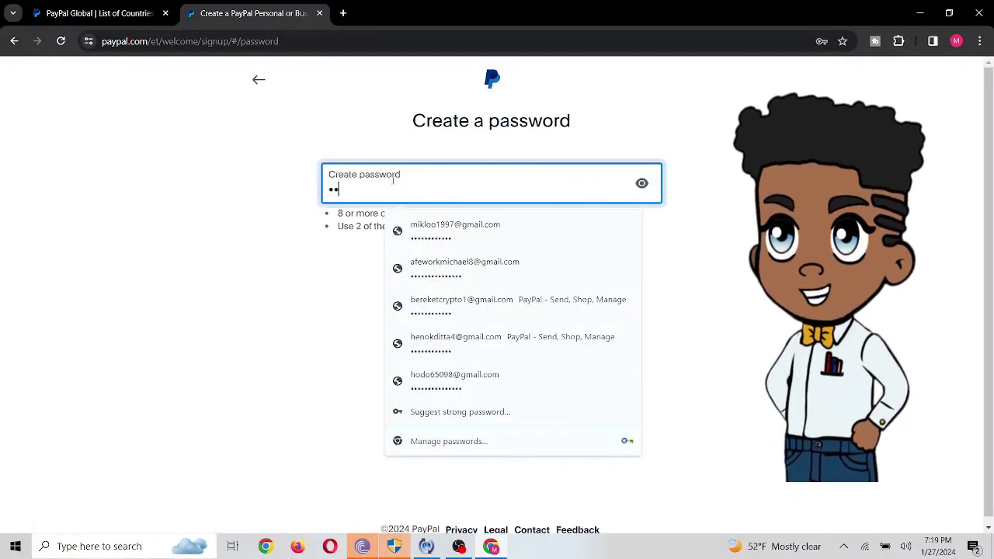
type("••")
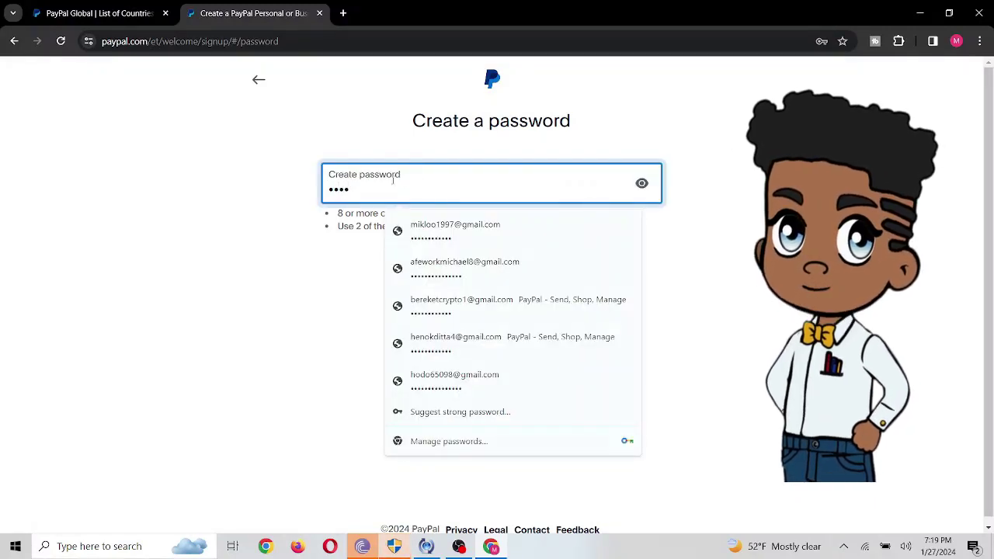
type("•••••")
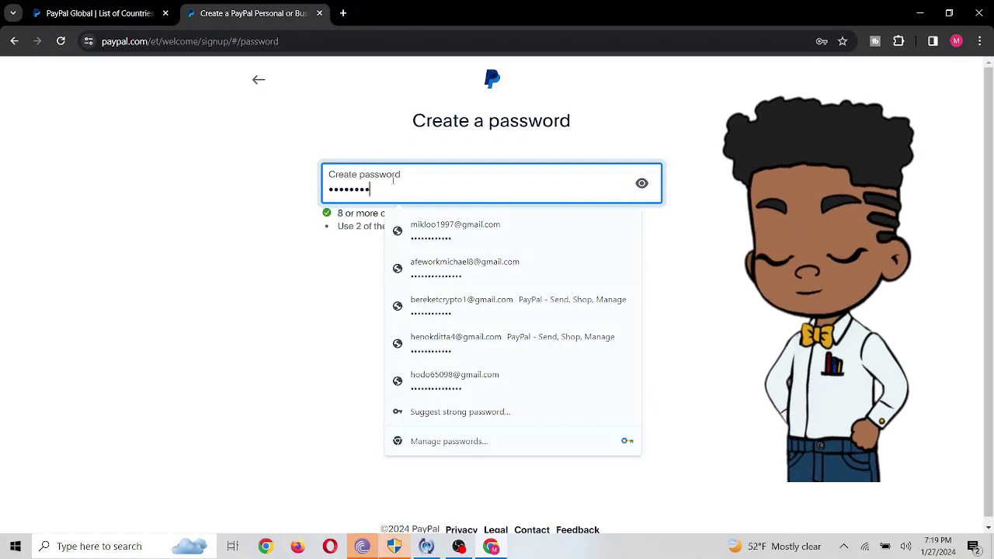
type("•••")
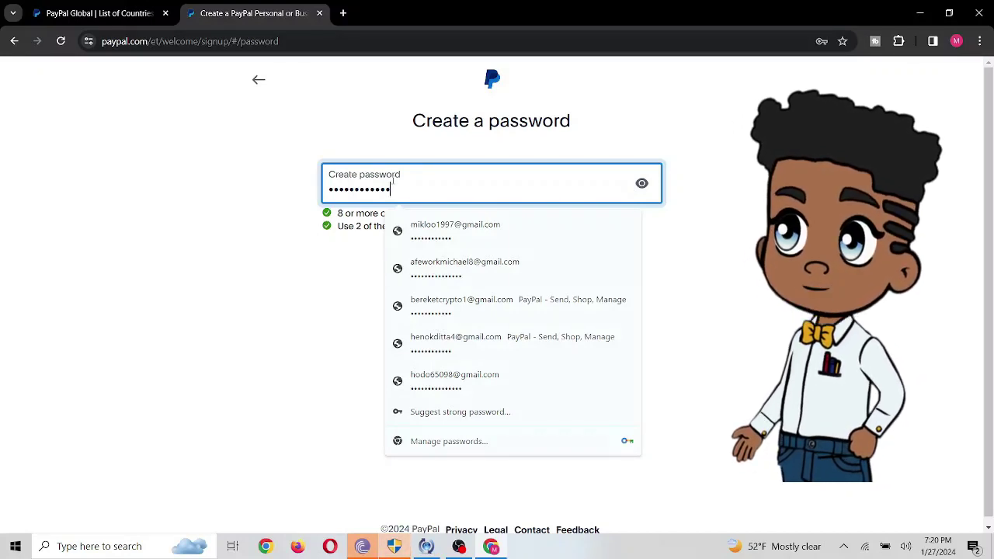
left_click(319, 266)
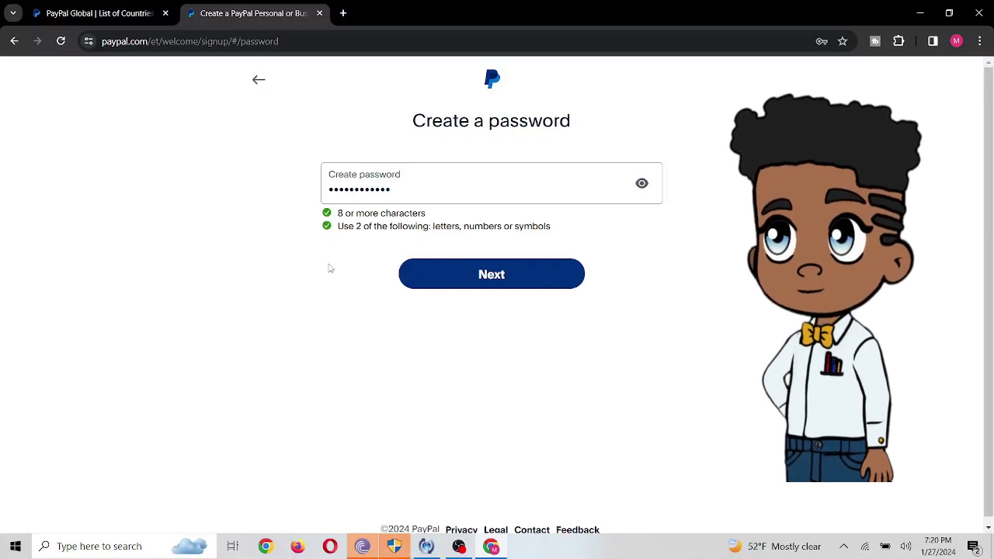
left_click_drag(433, 227, 555, 233)
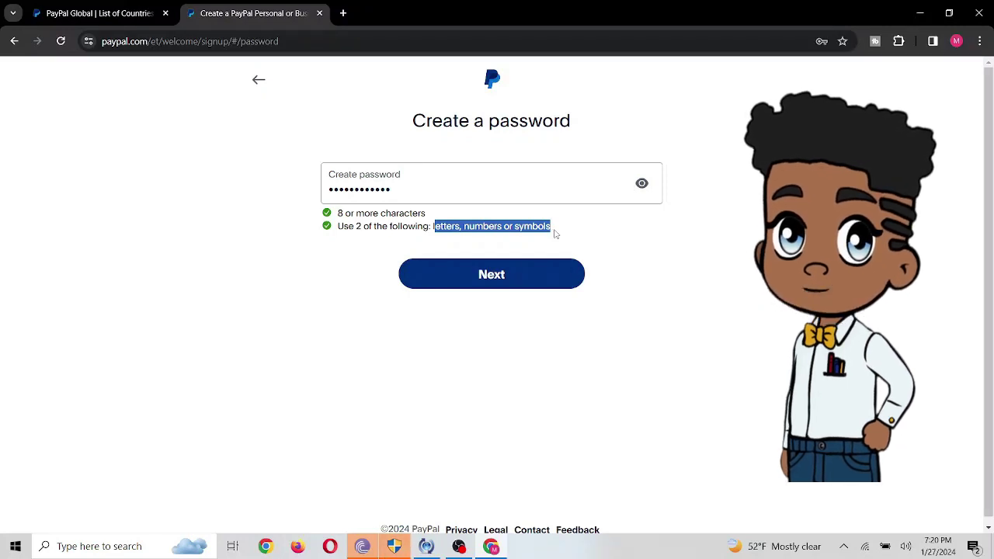
left_click(481, 276)
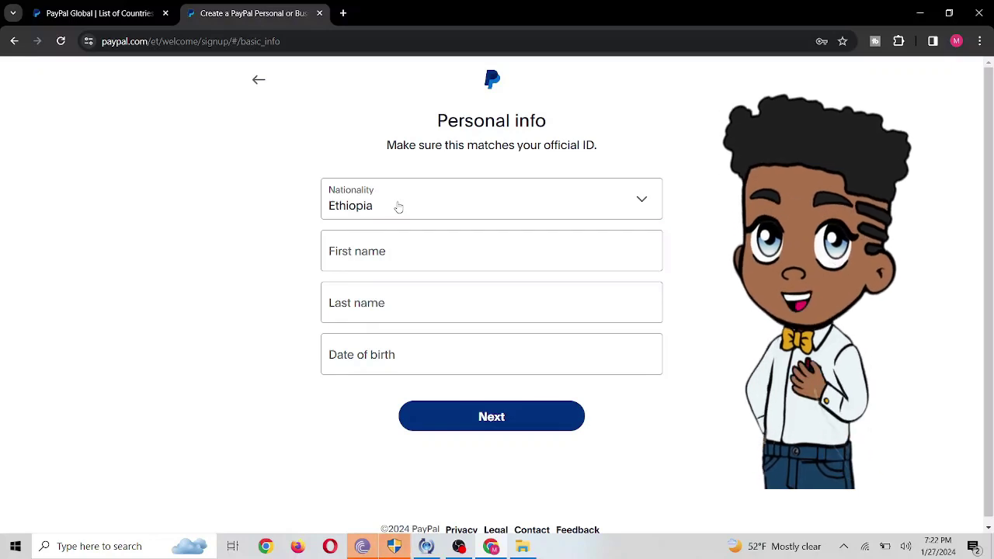
Enter the account holder's first name, last name and date of birth, then submit them
left_click(365, 250)
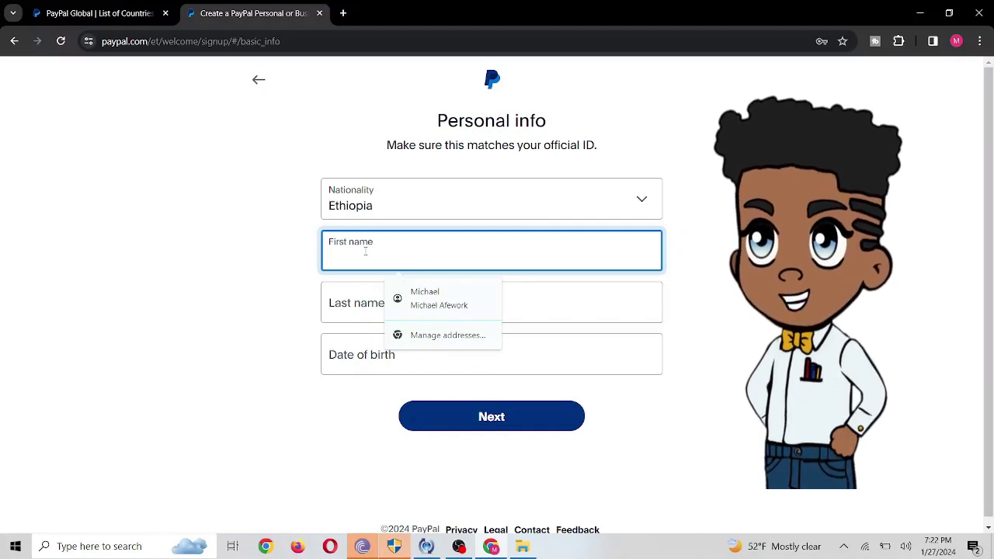
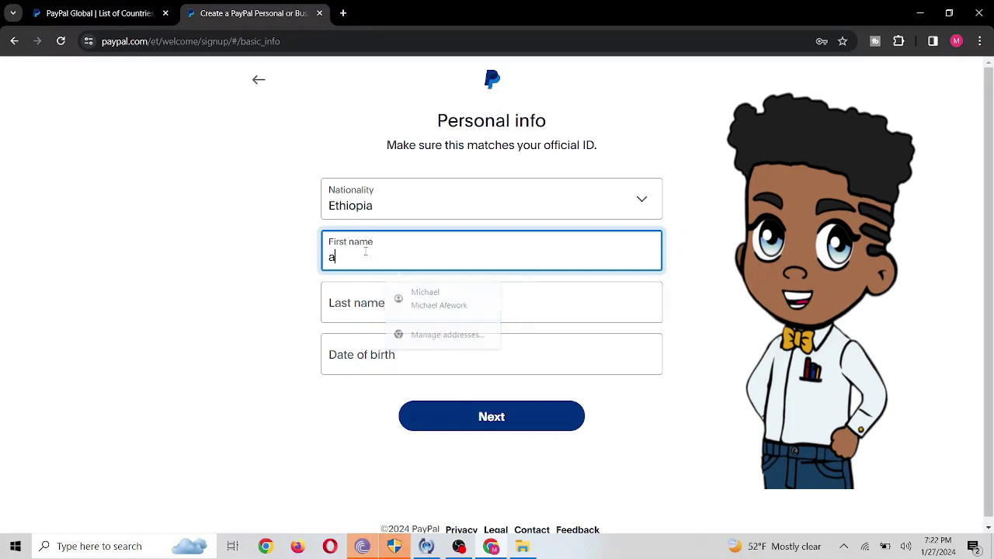
left_click(353, 304)
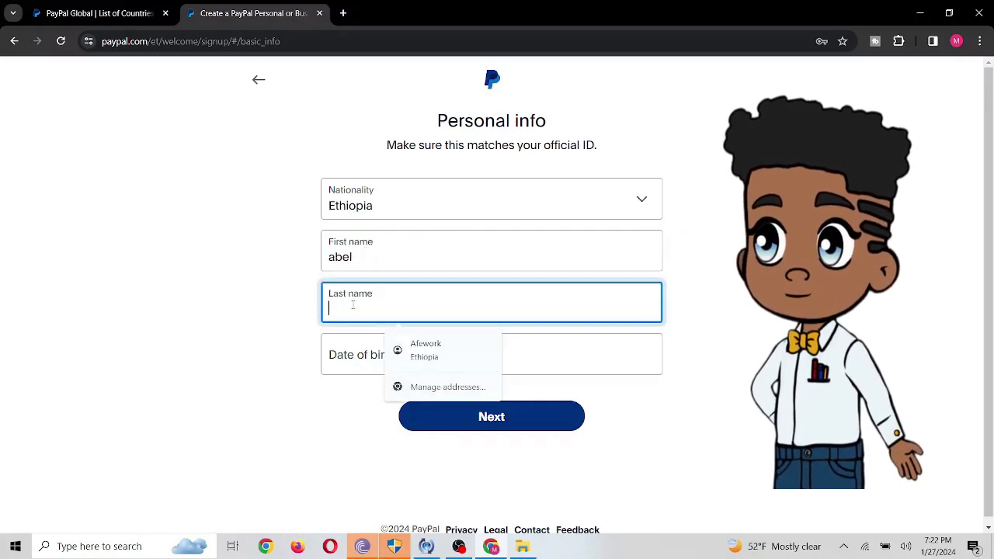
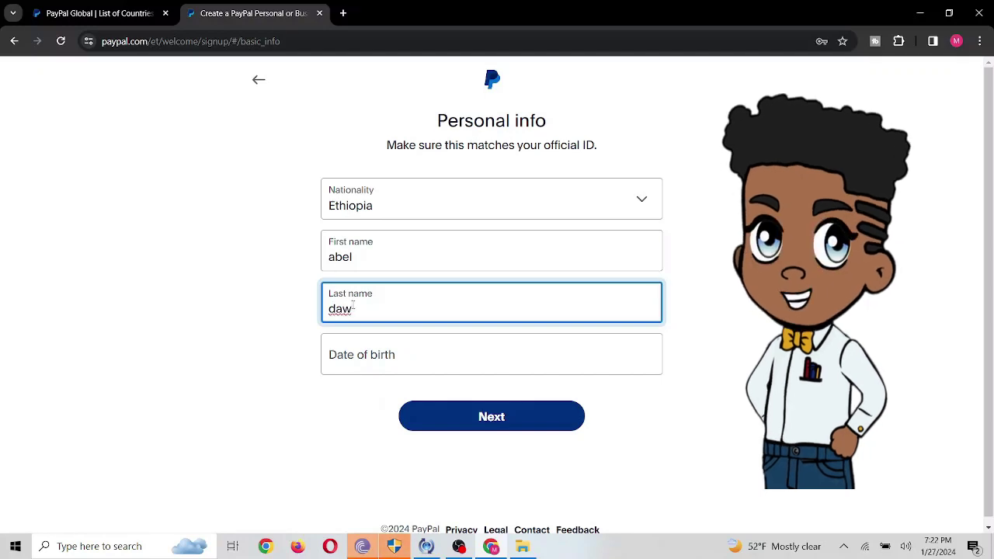
left_click(365, 349)
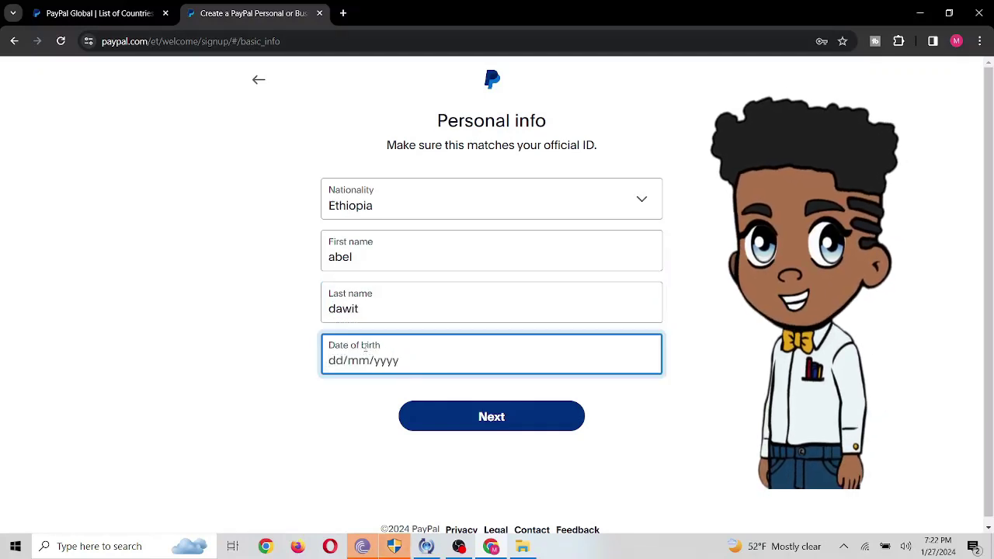
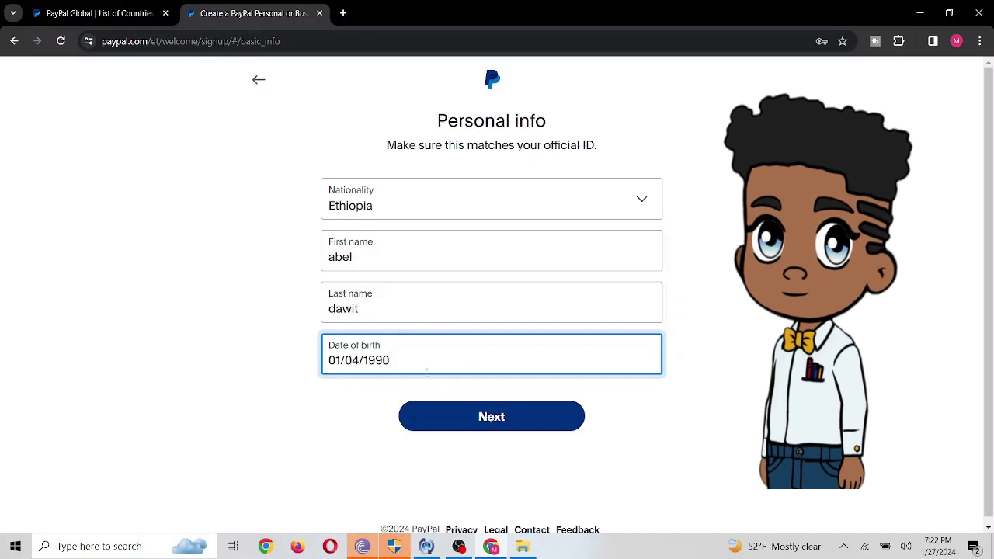
left_click(512, 413)
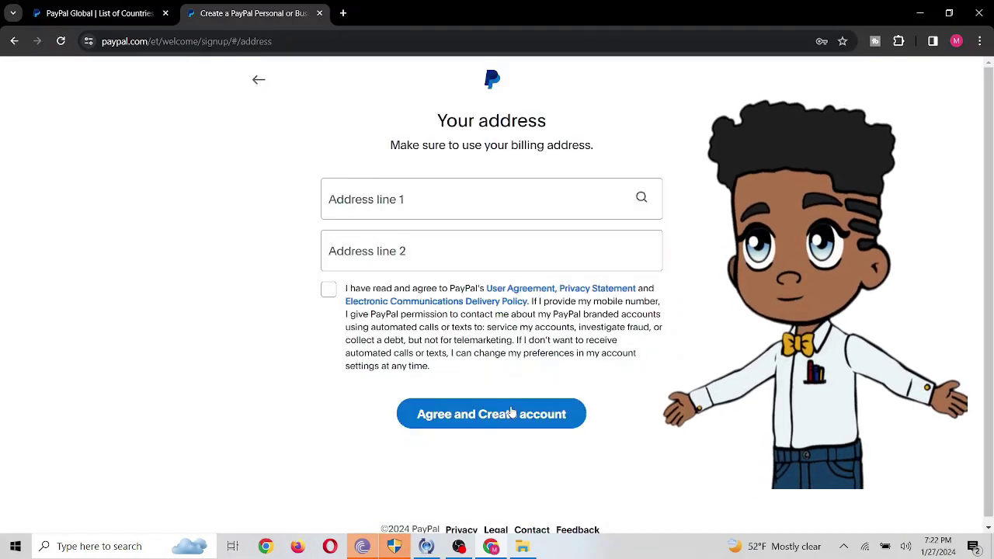
Fill in billing address line 1 with the country and city
left_click(415, 192)
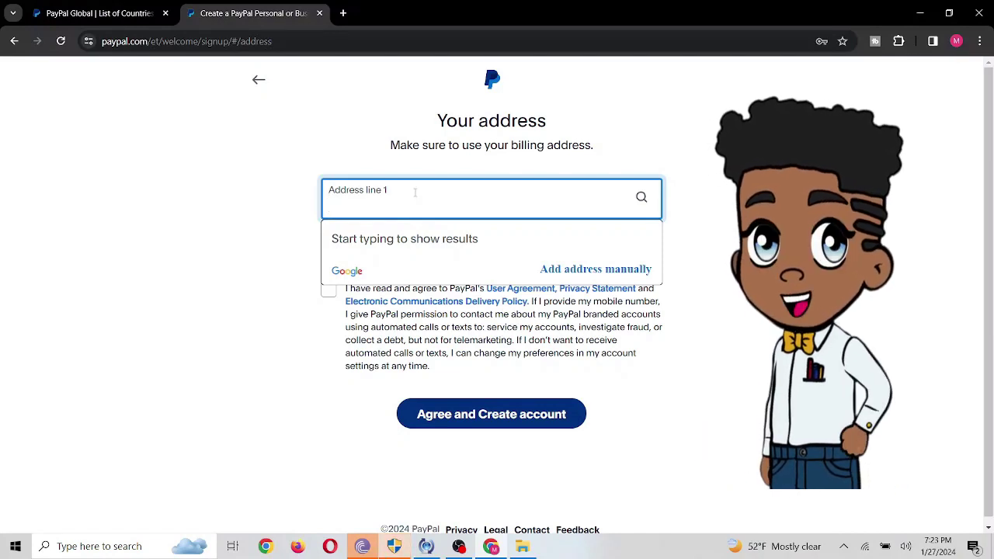
type("Et")
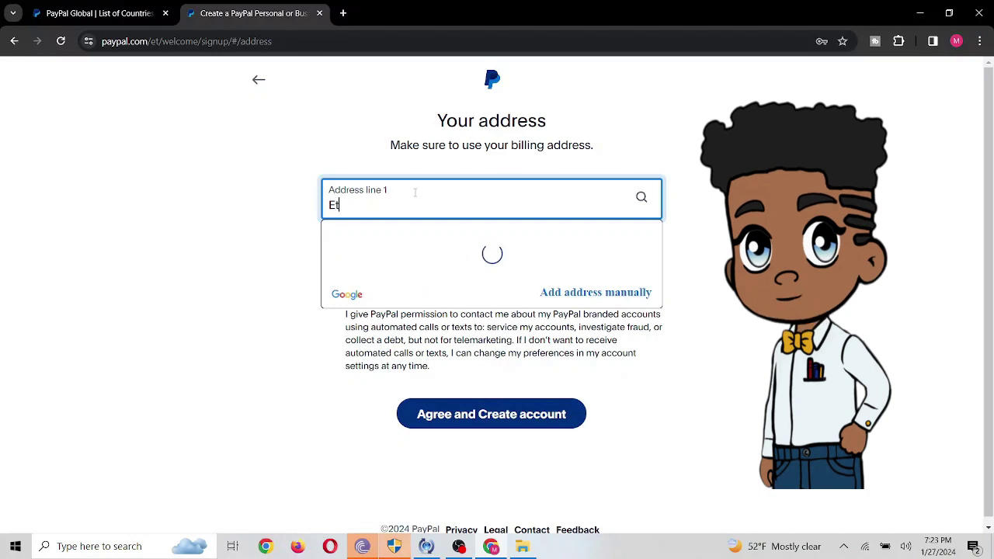
type("hiopia")
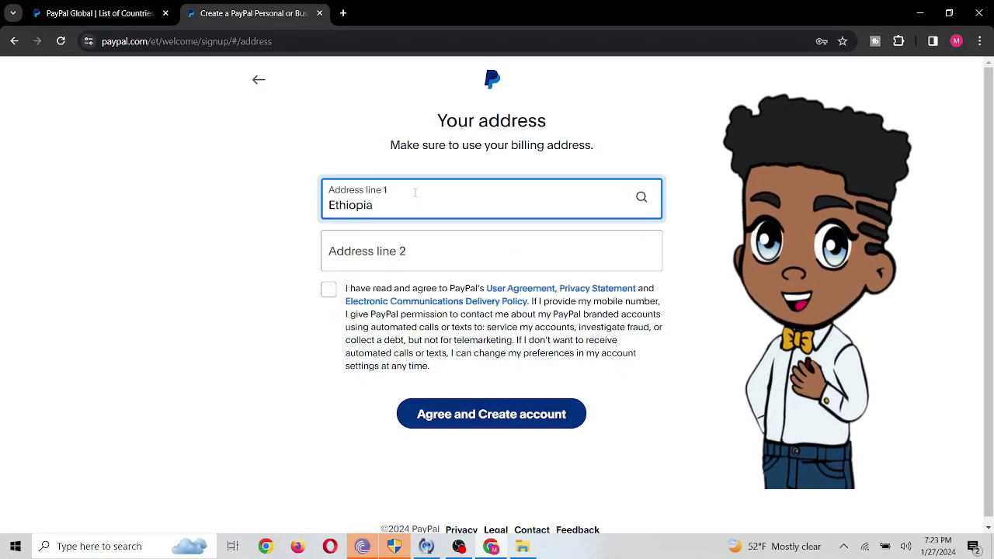
type(",Ad")
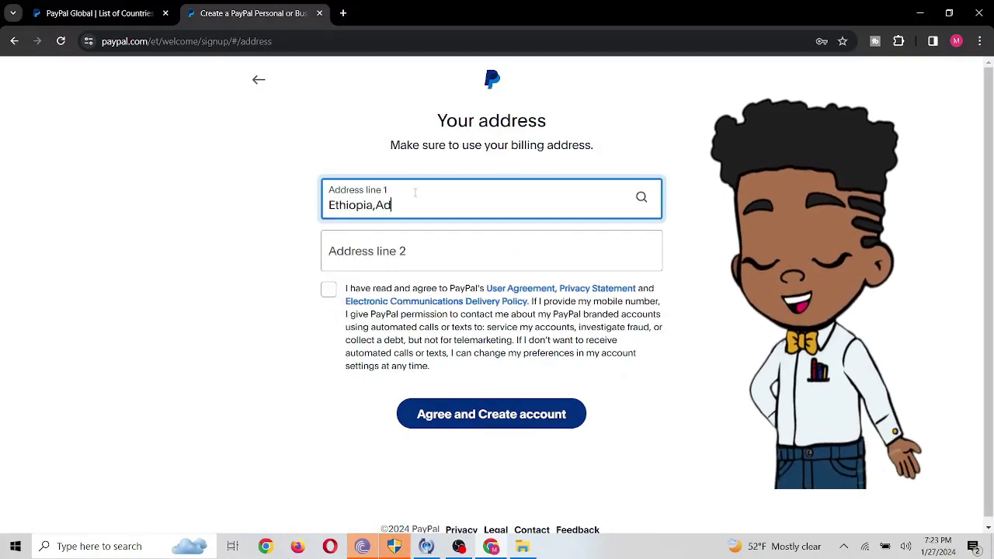
type("dis Ababa")
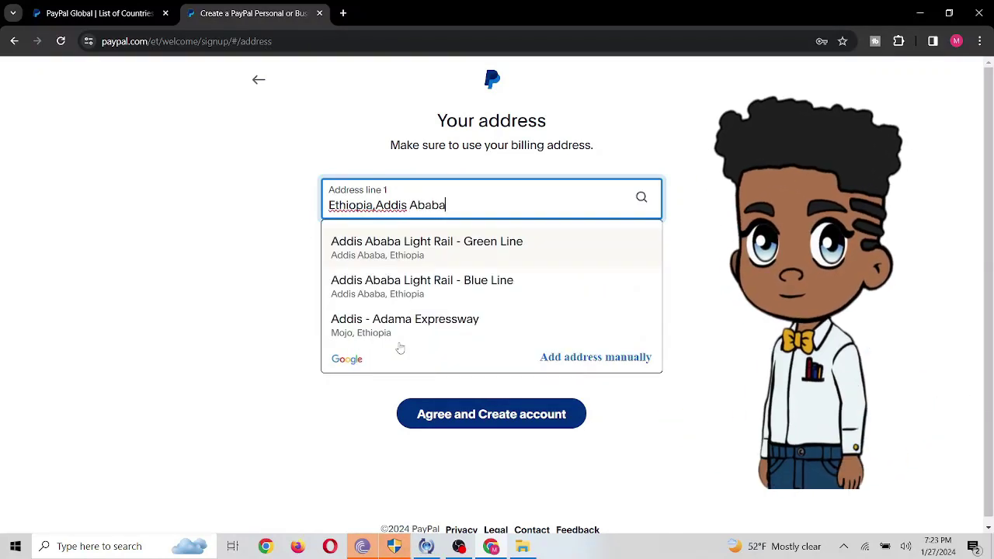
left_click(379, 396)
Fill in address line 2 and tick the user agreement and privacy checkbox
left_click(348, 260)
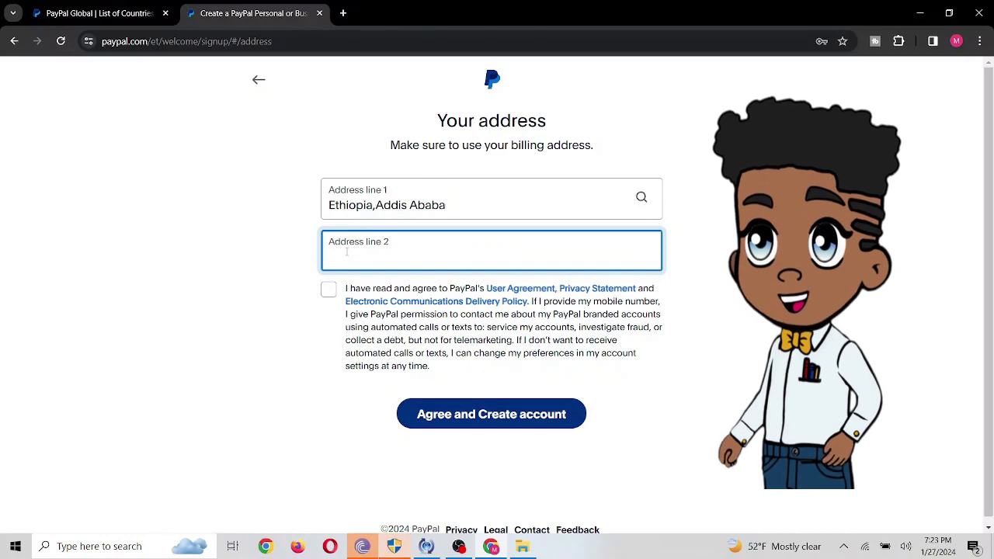
type("Meg")
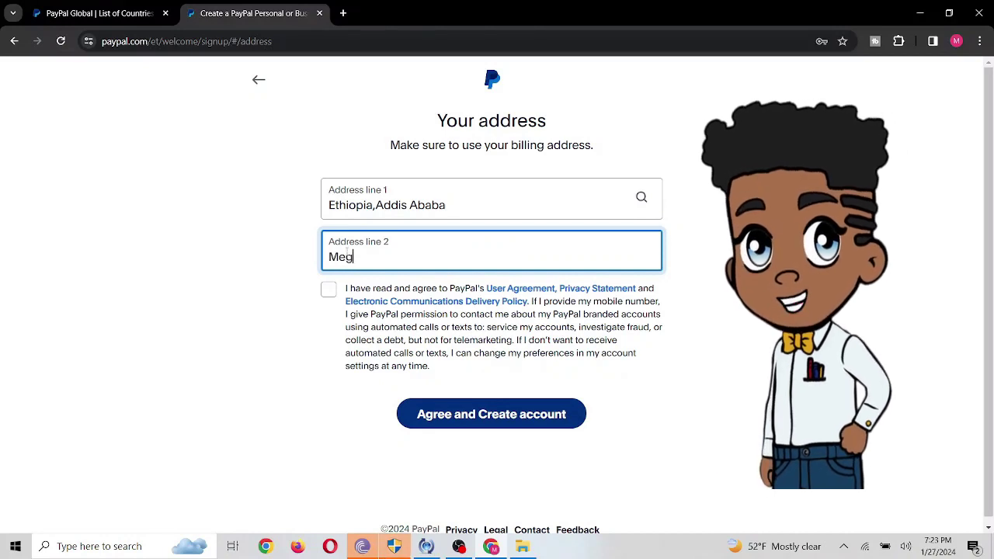
type("enagna")
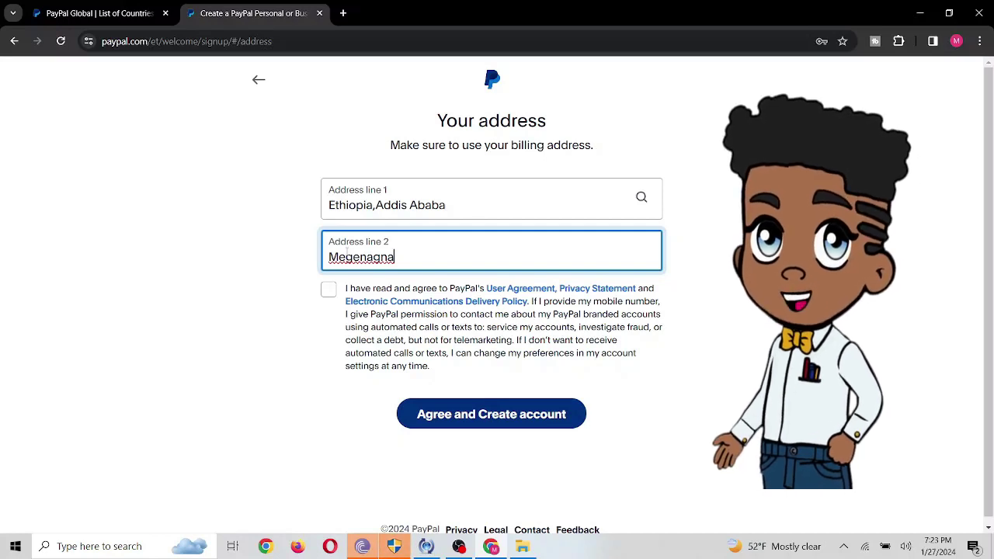
left_click(331, 295)
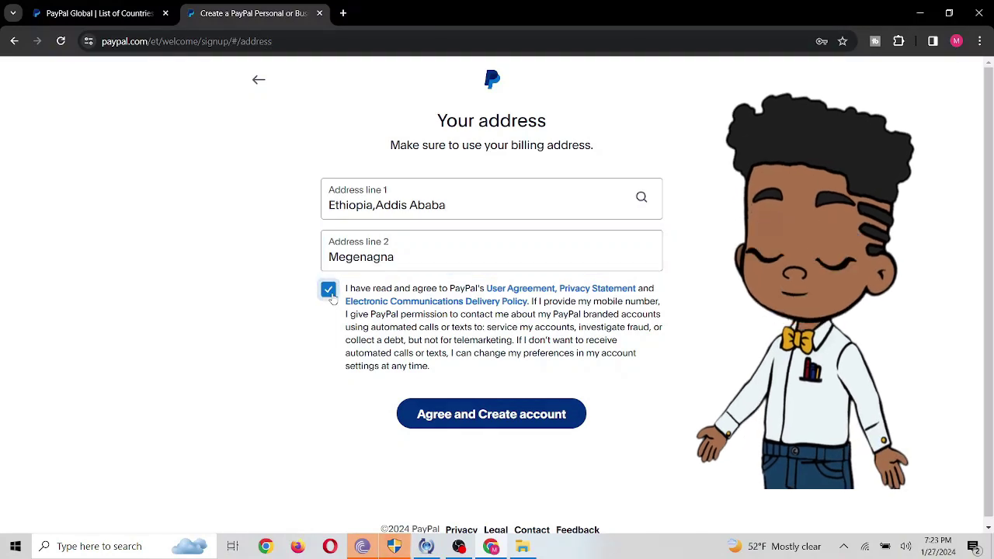
Fill in the missing city and province/region fields of the billing address
left_click(451, 420)
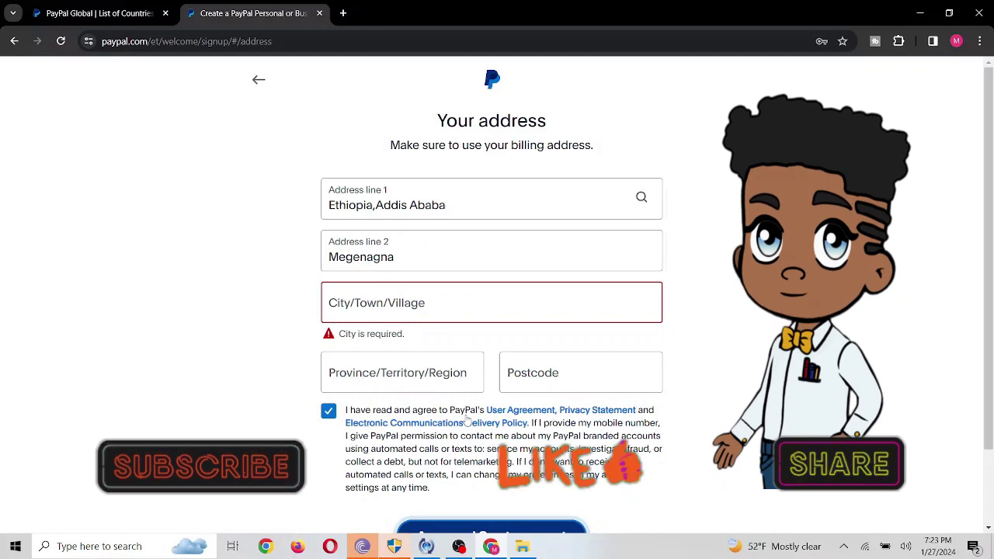
scroll(466, 420, "down", 2)
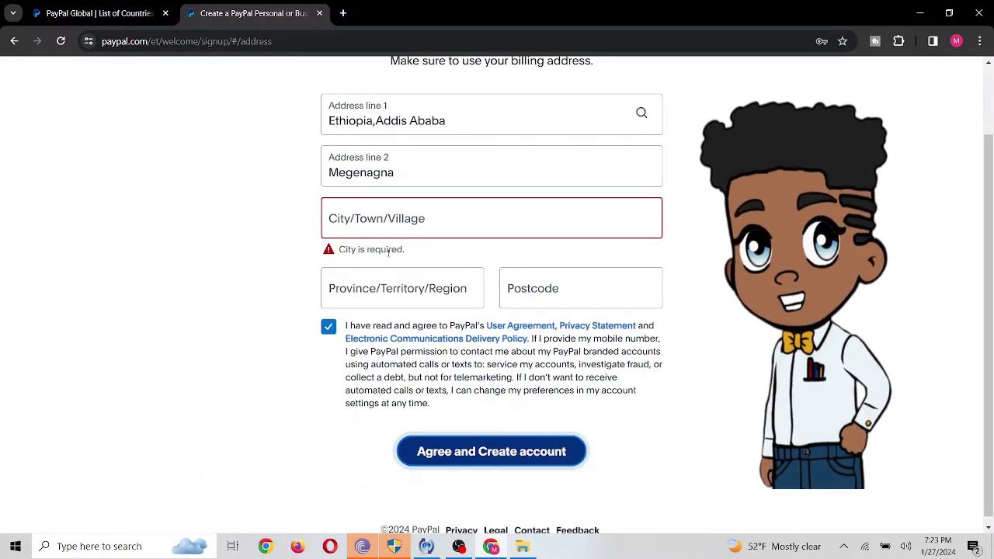
left_click(377, 220)
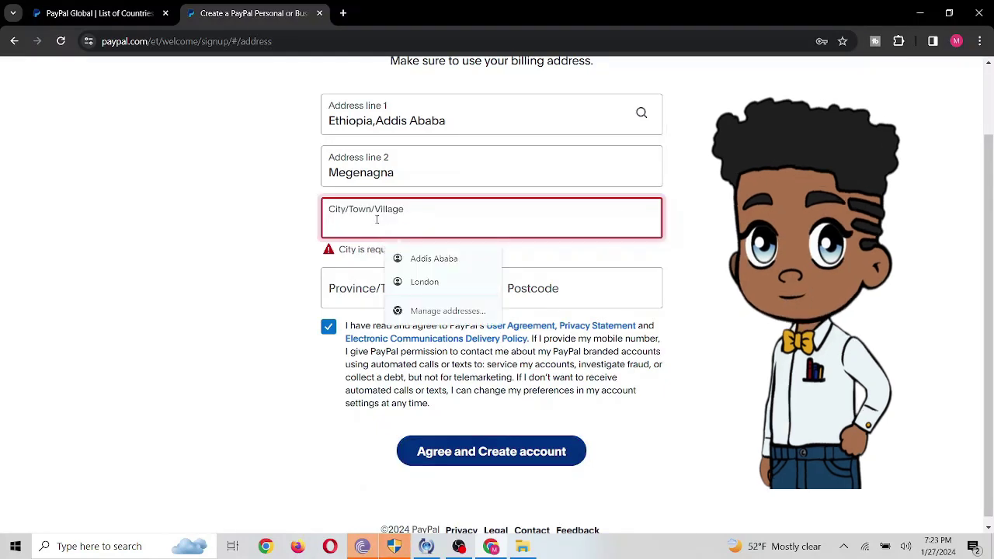
type("Addis A")
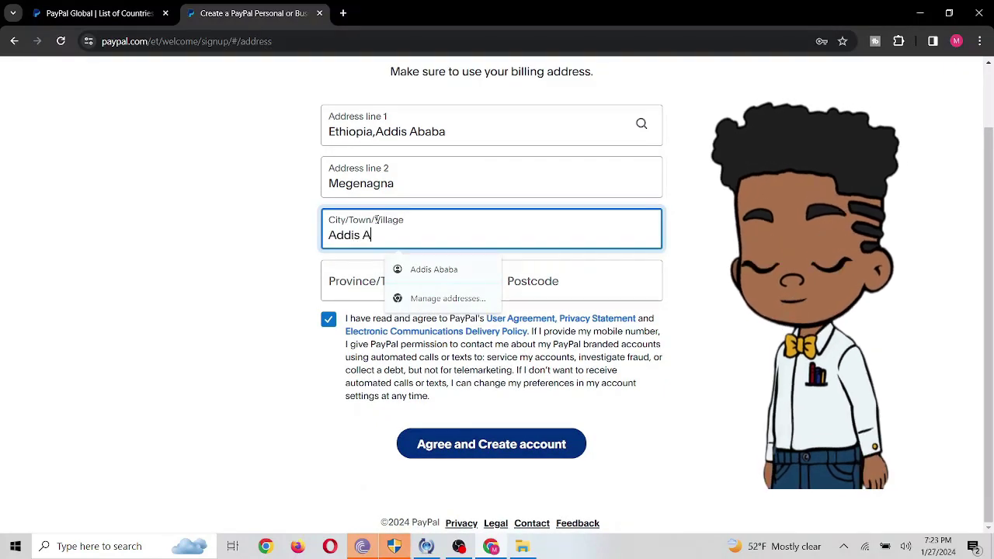
type("baba")
left_click(269, 274)
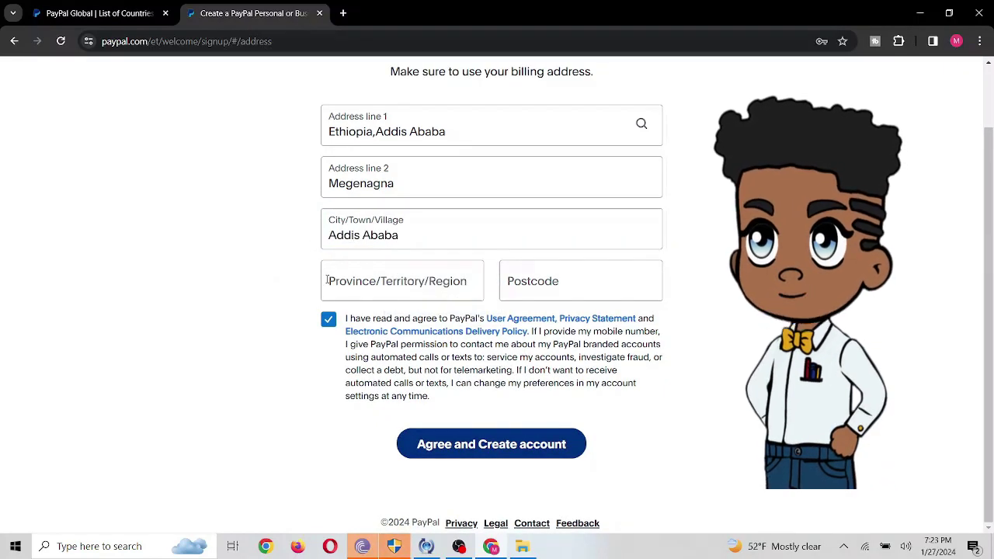
left_click(359, 287)
type("Et")
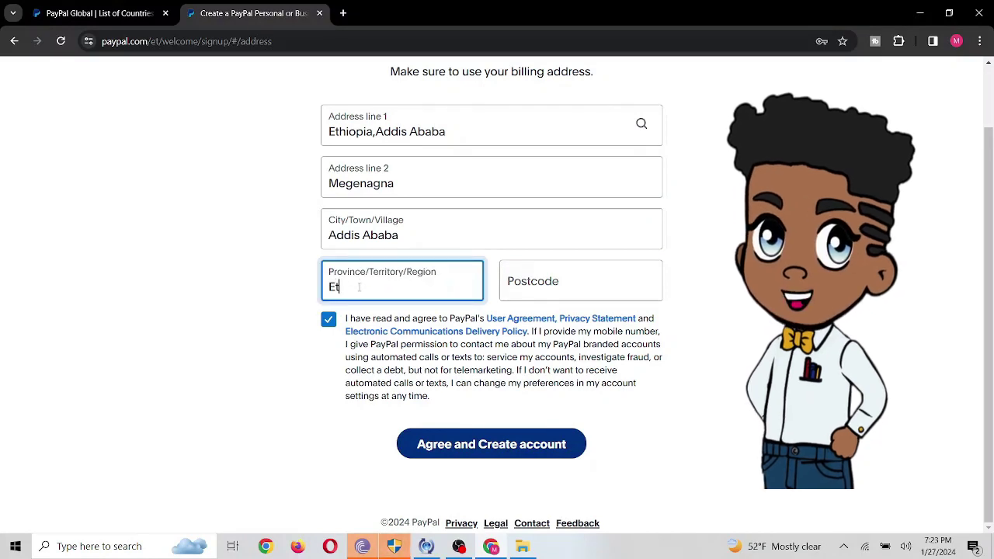
type("hiopia")
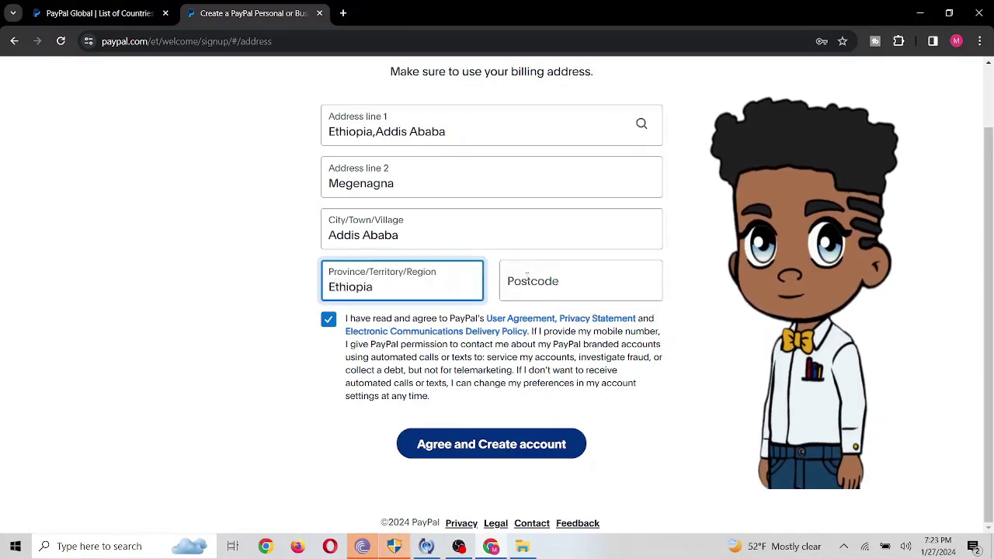
Enter the postcode, then agree to the terms and create the account
left_click(527, 284)
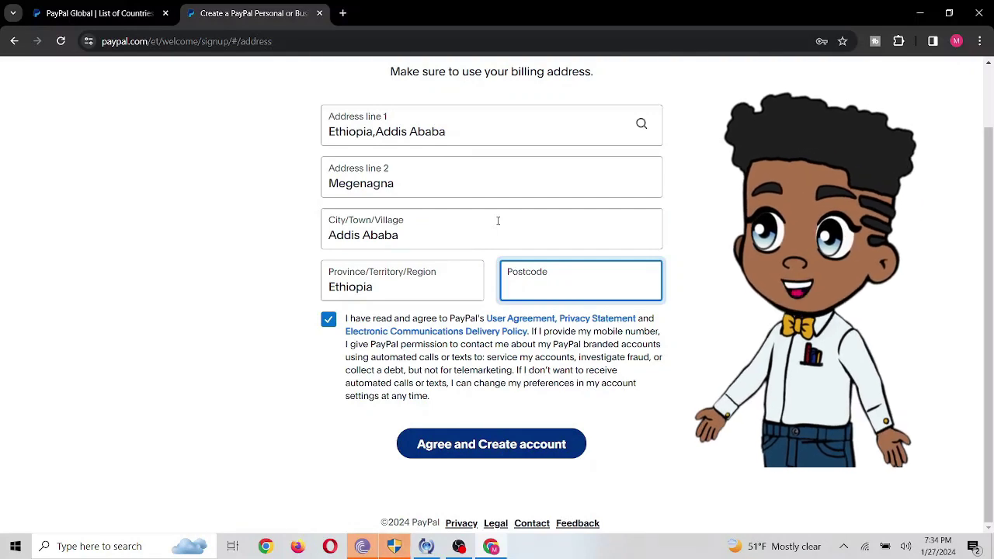
type("100")
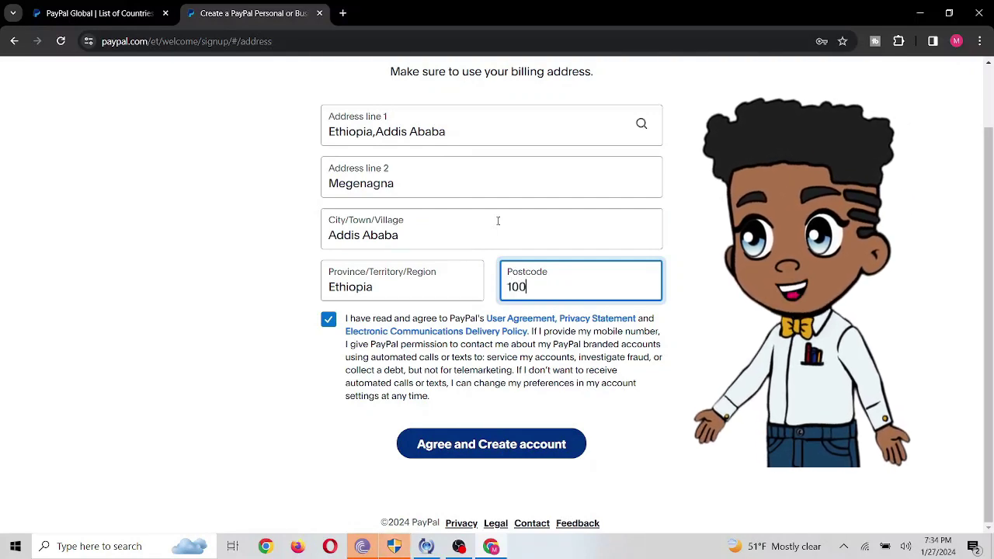
type("0")
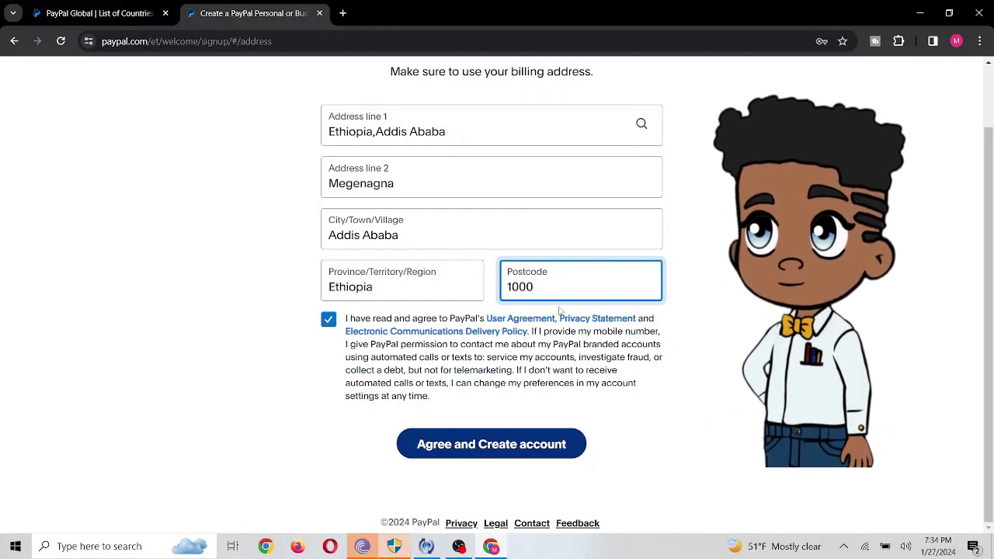
left_click(476, 444)
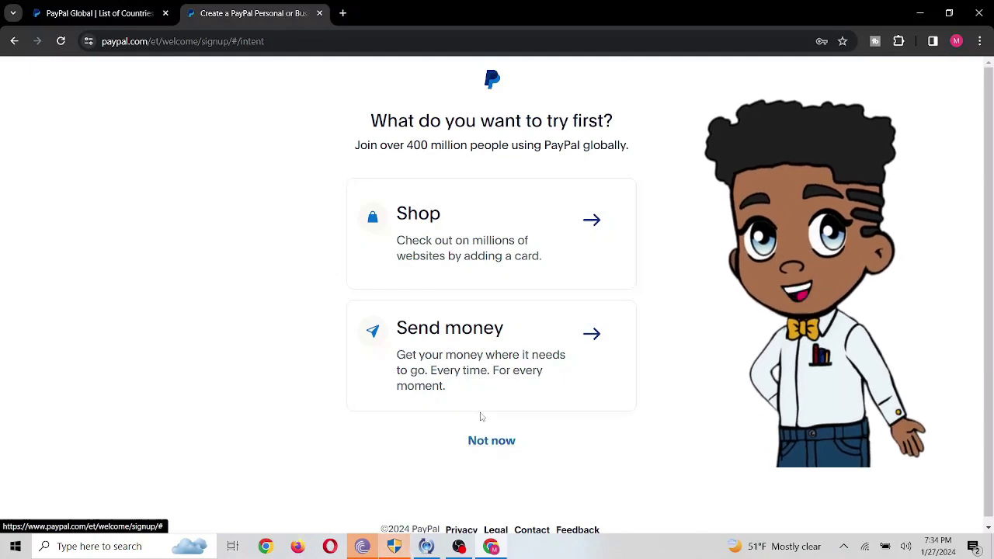
Choose a first option on the welcome page, bringing up the Link a card form
left_click(574, 356)
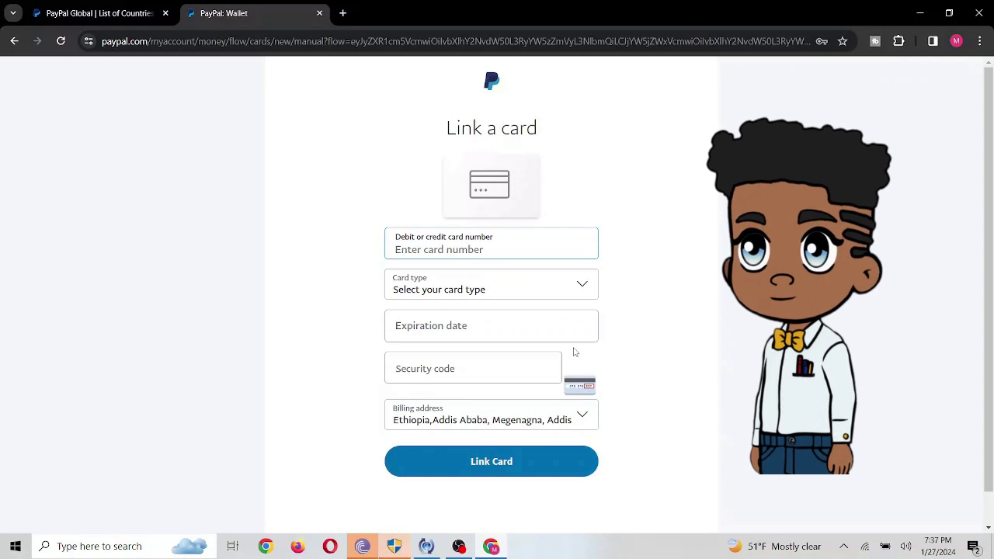
Scroll down the Link a card form to reveal the card number, type, expiry and security code fields
scroll(575, 352, "down", 1)
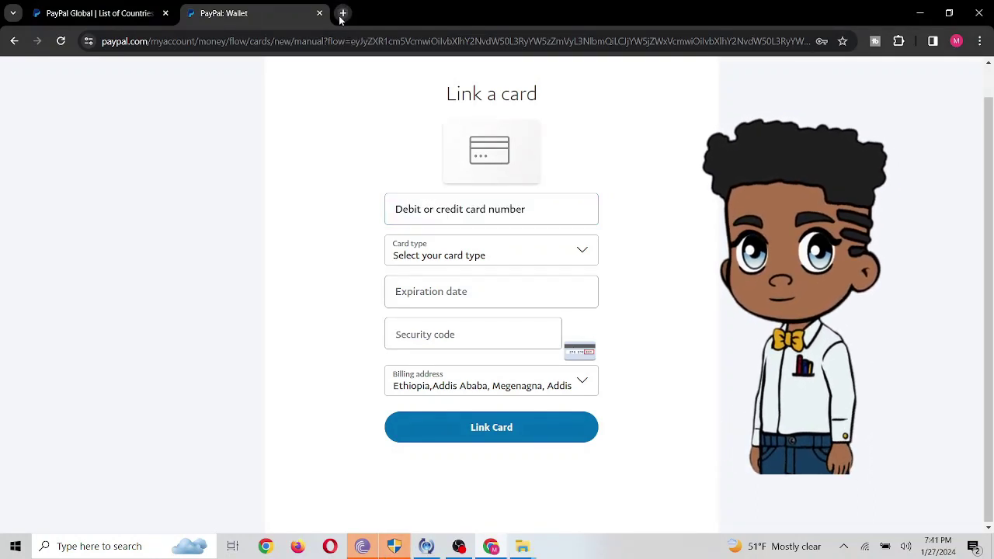
In a new tab, search Google for 'paypal login' and open PayPal's sign-in result
left_click(341, 14)
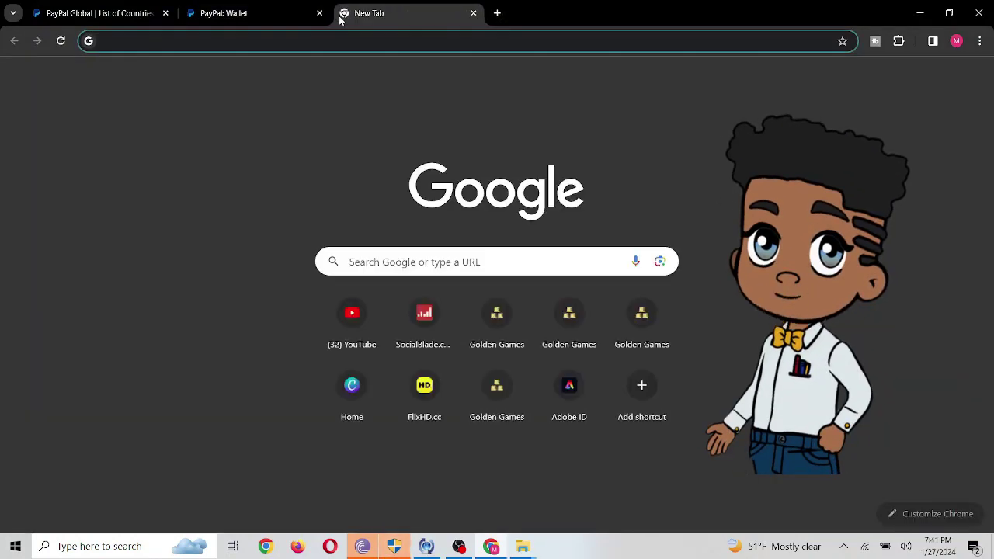
type("paypal login")
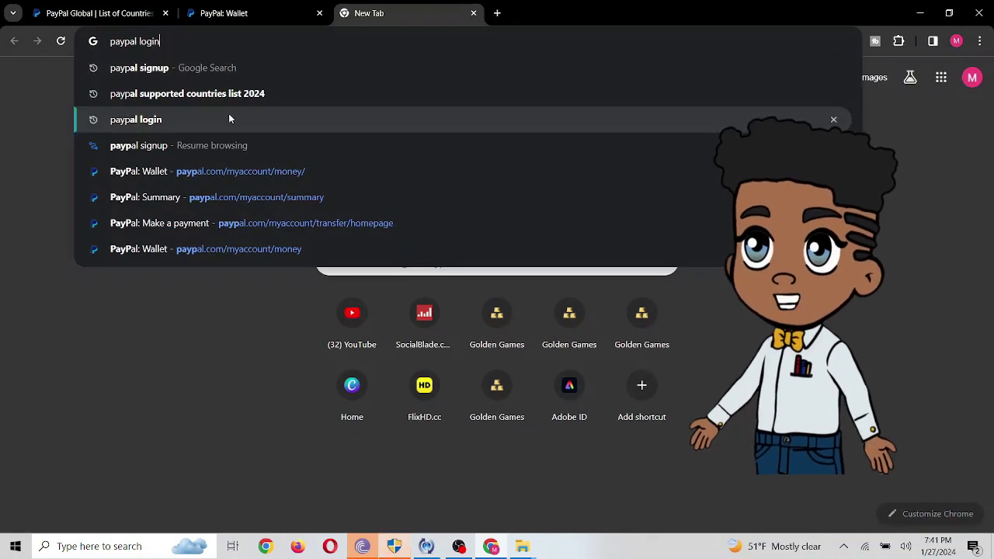
left_click(228, 113)
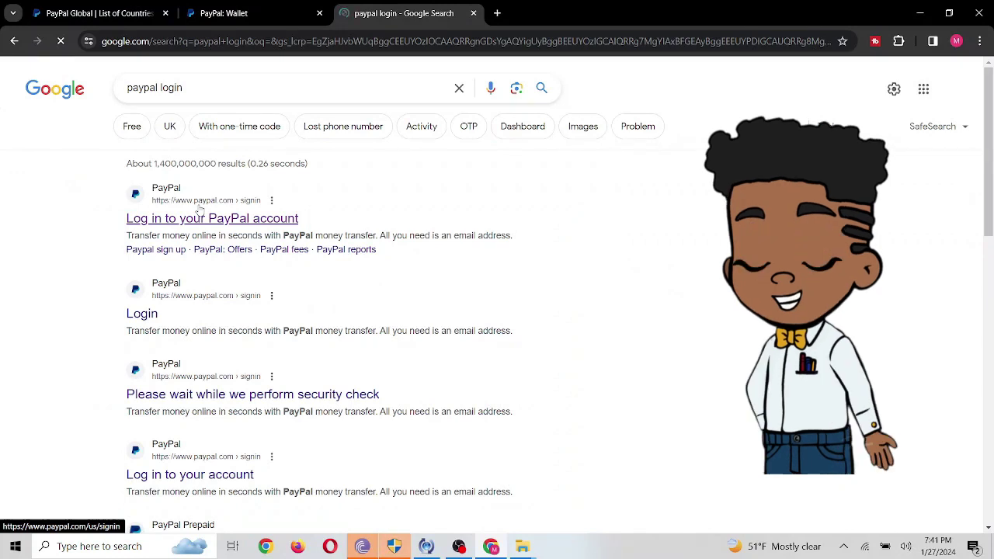
left_click(199, 208)
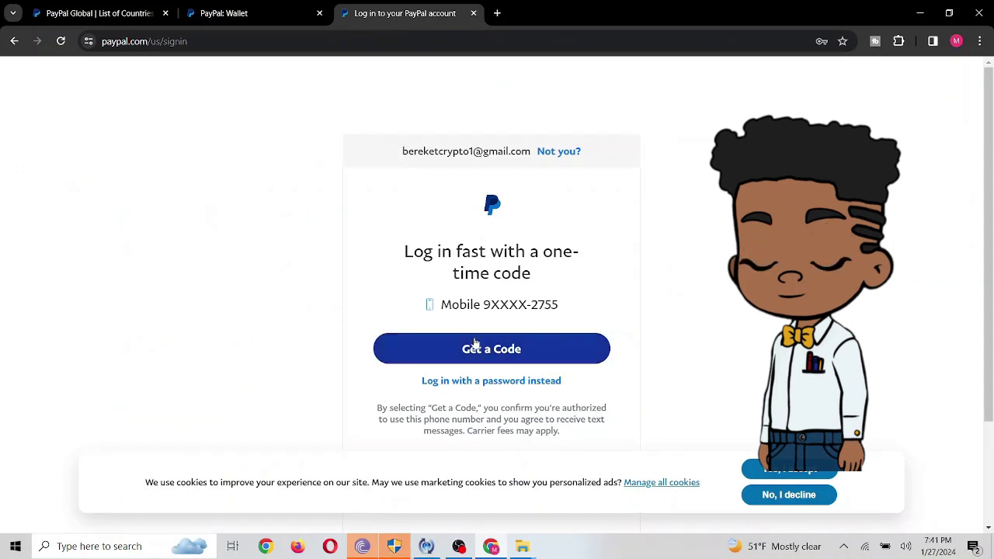
Log in with the account password instead of a one-time code
left_click(482, 381)
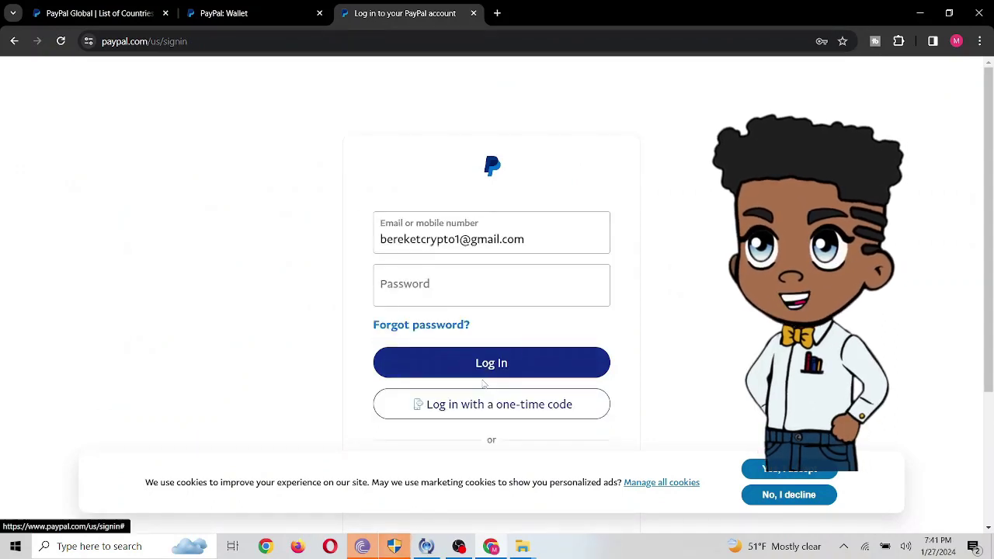
left_click(435, 290)
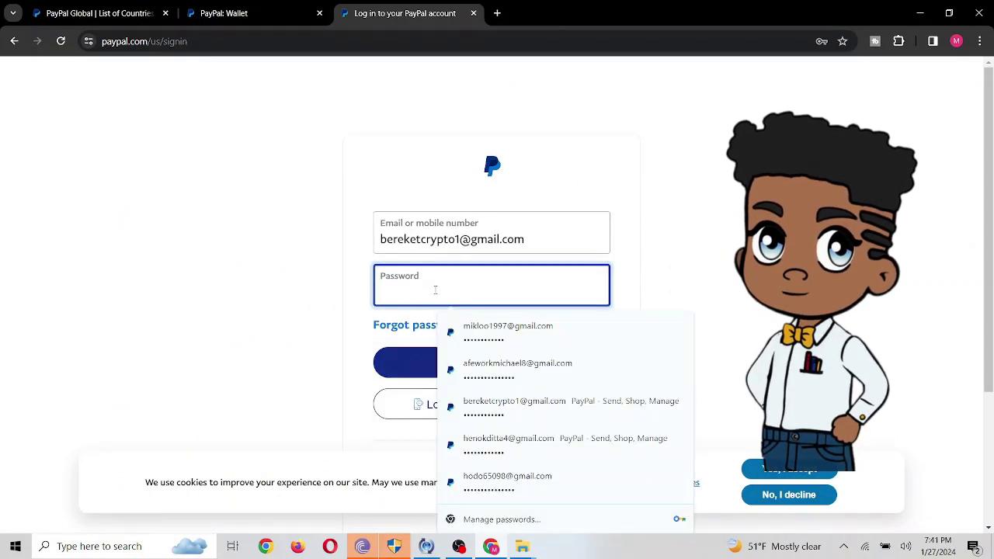
type("•••••")
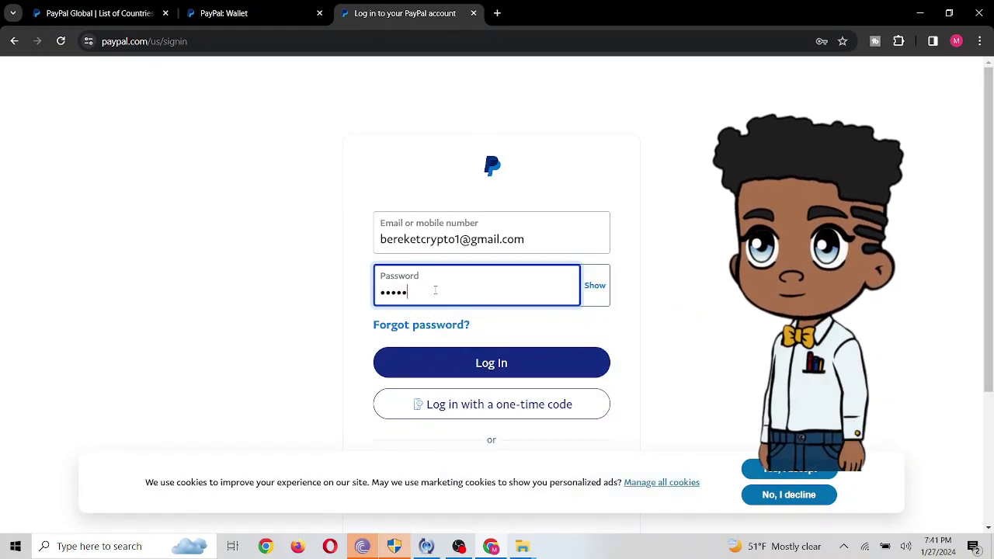
type("•••••••")
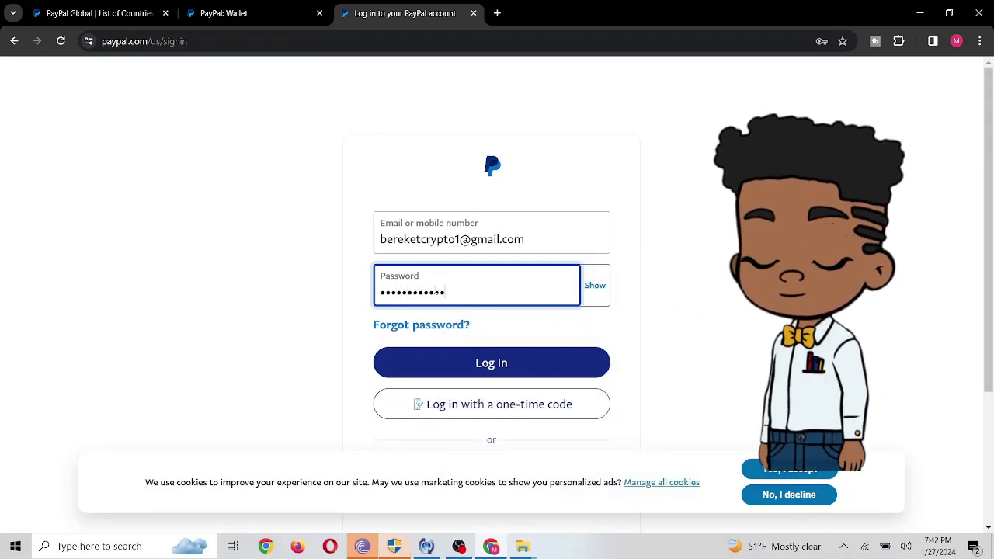
left_click(474, 361)
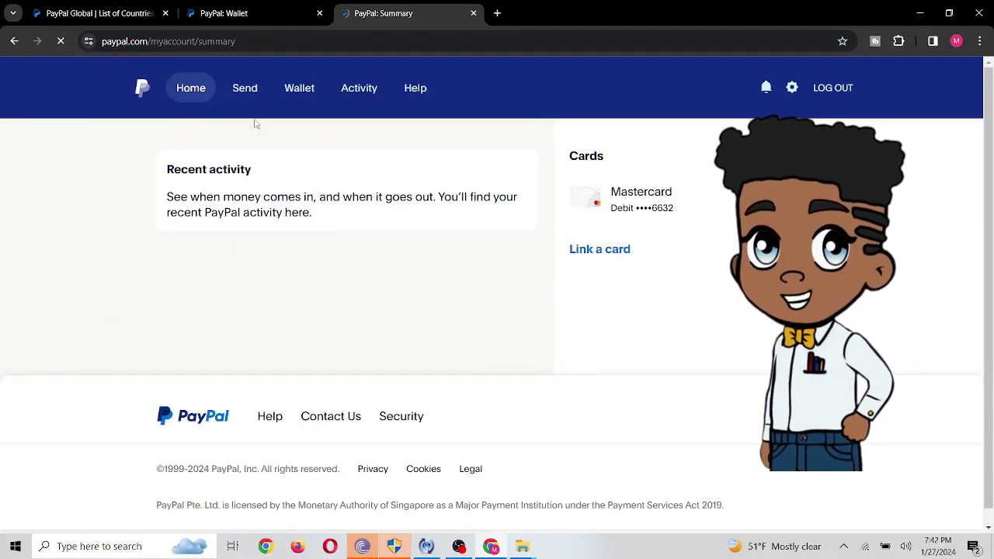
left_click(240, 87)
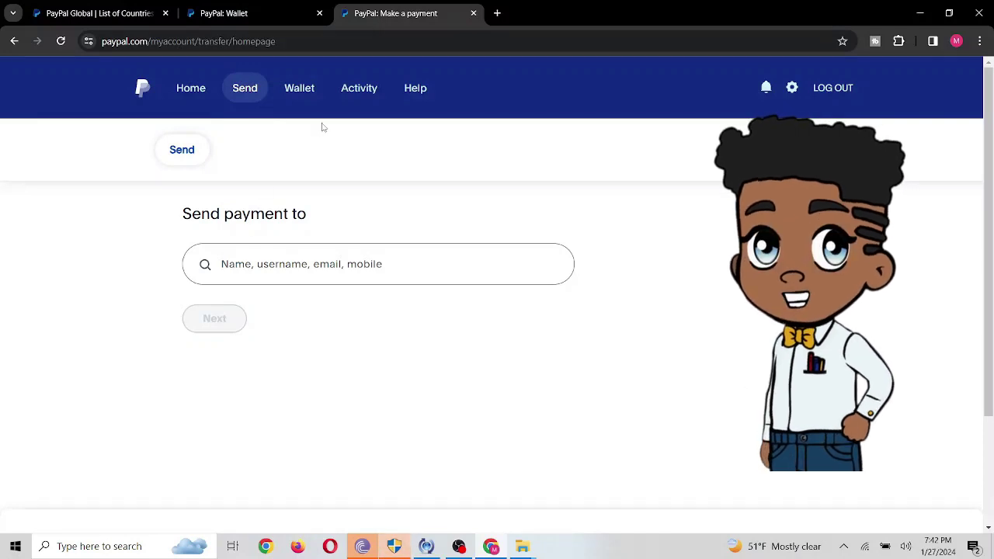
left_click(297, 101)
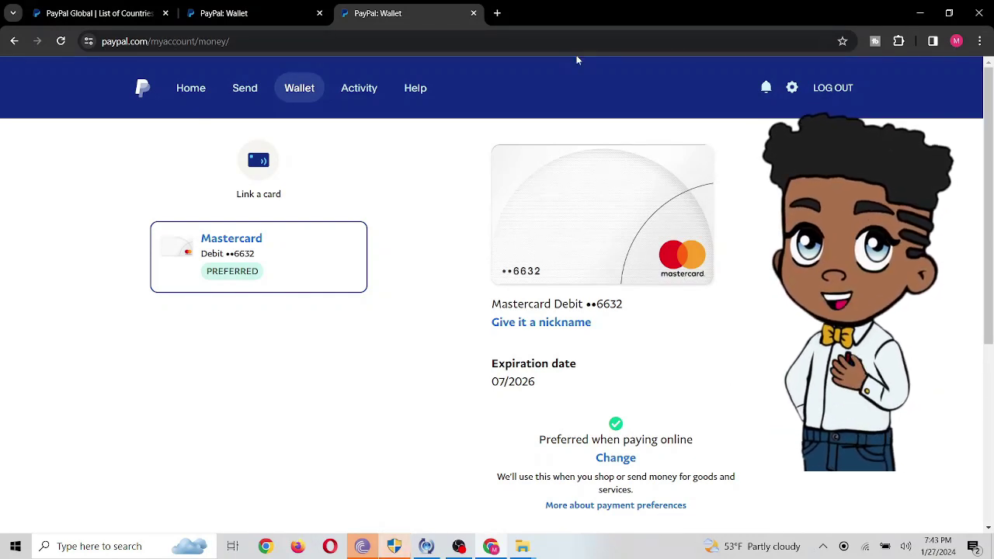
left_click(260, 98)
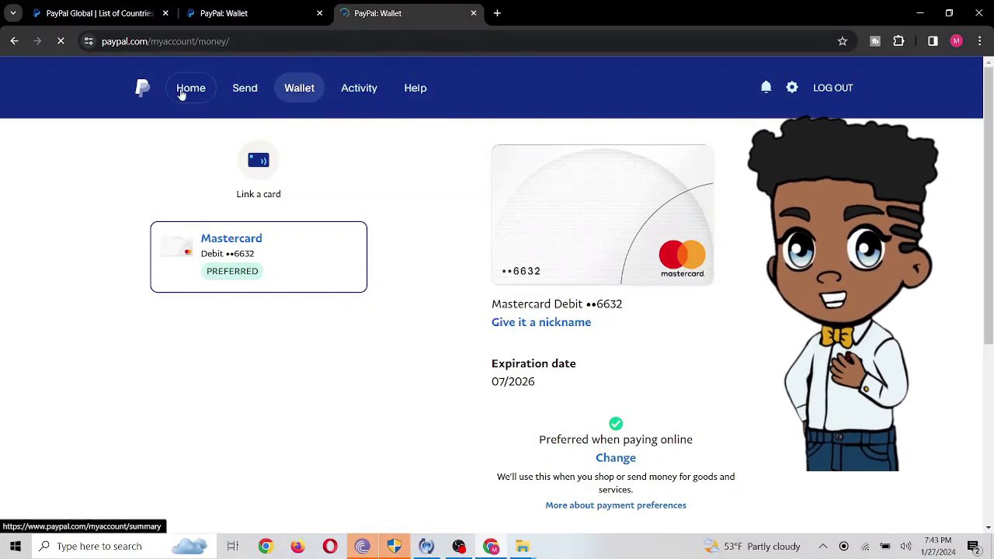